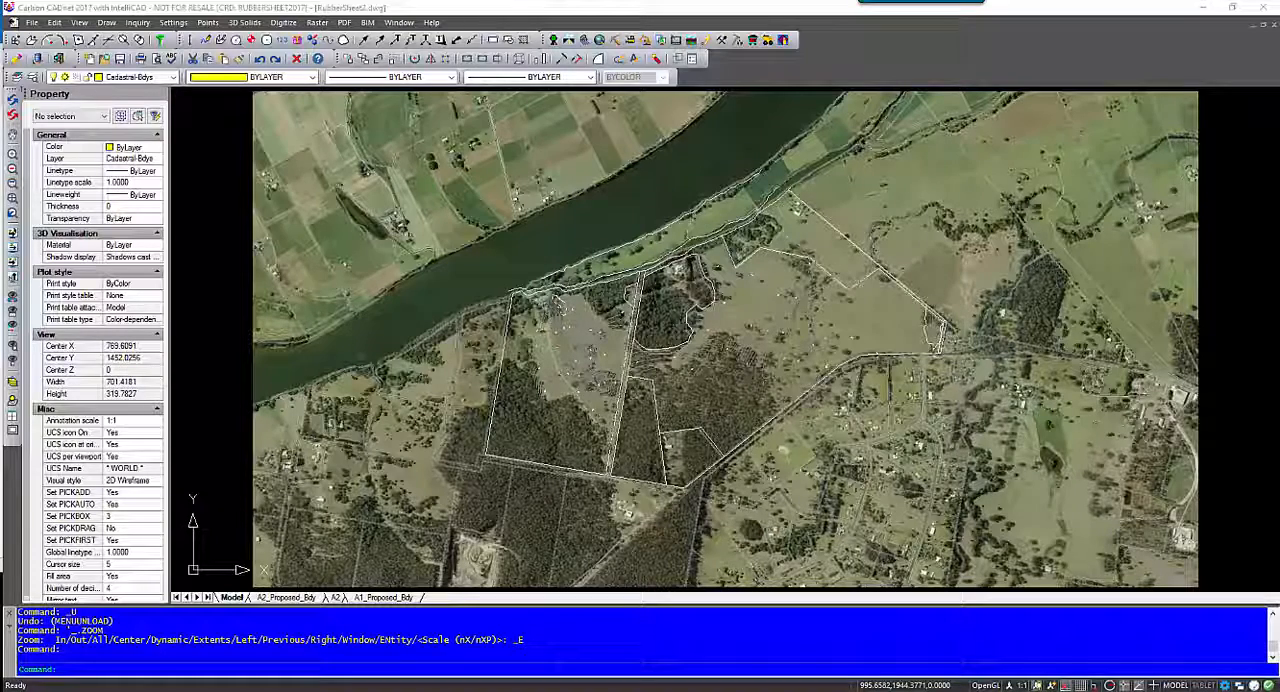
- Start Rubber Sheet on the aerial image and match control point 1 from the image's southwest parcel corner to the linework corner
left_click(317, 22)
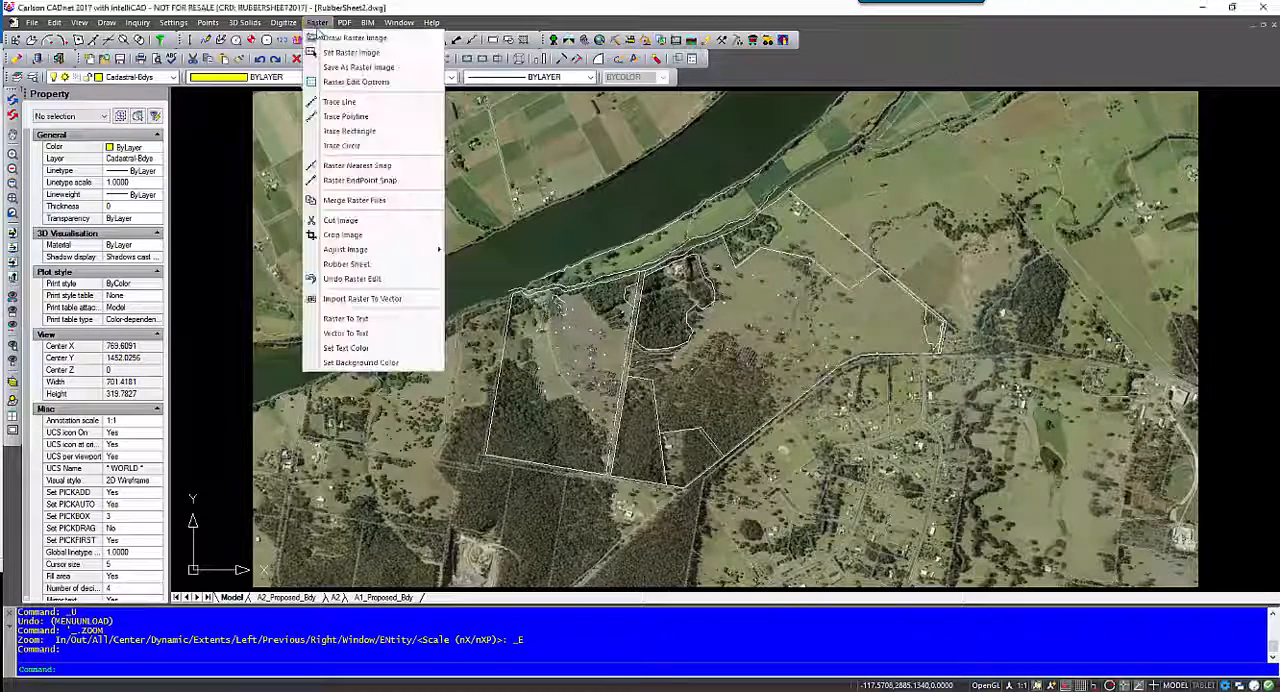
left_click(363, 265)
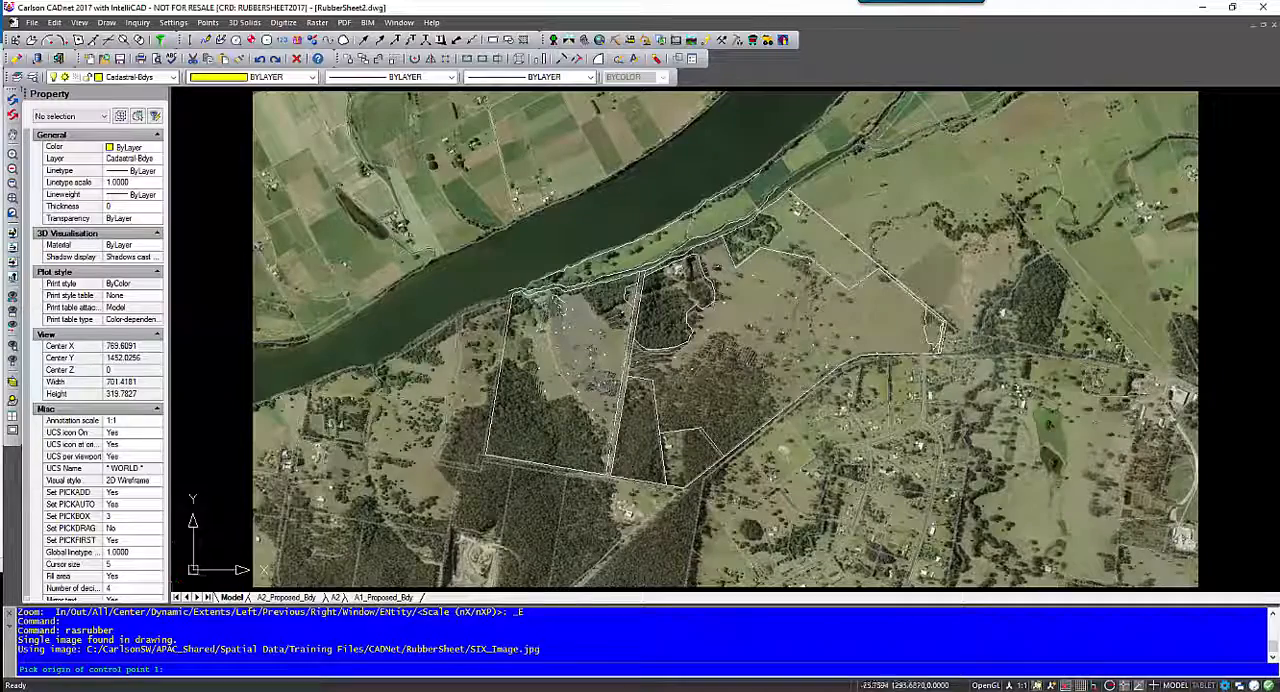
scroll(476, 452, "up", 6)
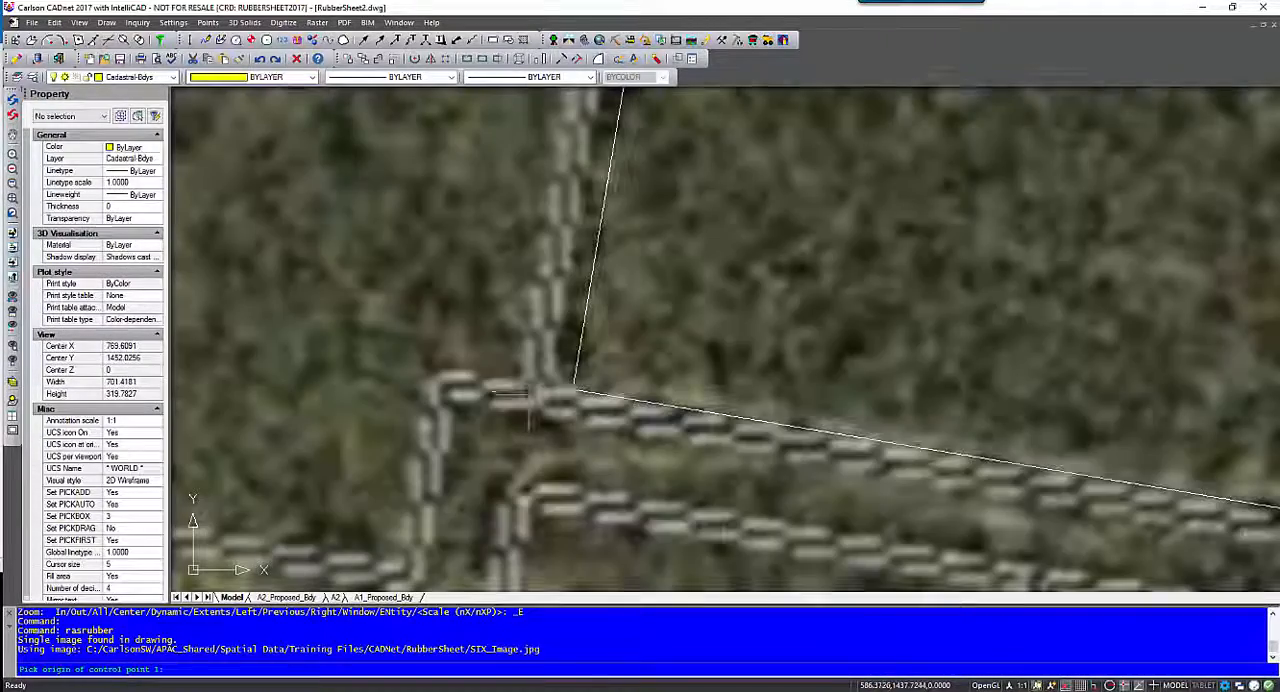
left_click(573, 389)
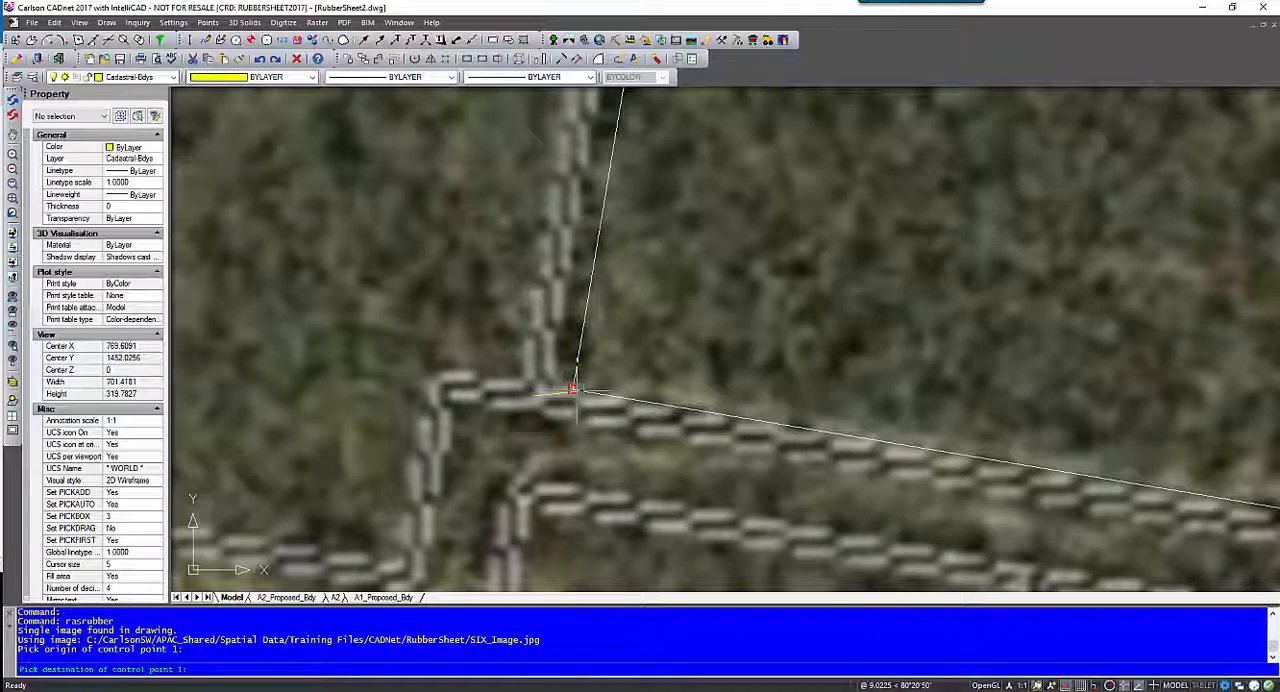
left_click(573, 403)
- Set control point 2 from the image's northwest parcel corner beside the river to the matching cadastral line corner
scroll(573, 405, "down", 6)
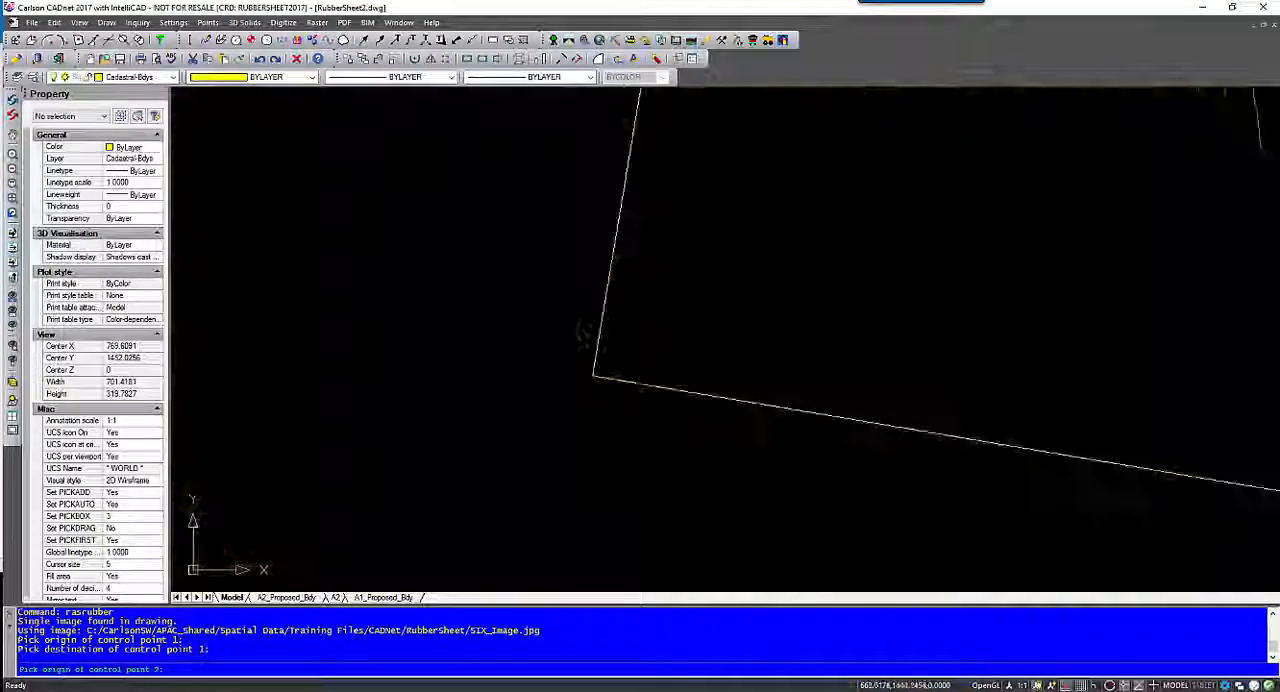
scroll(579, 238, "up", 8)
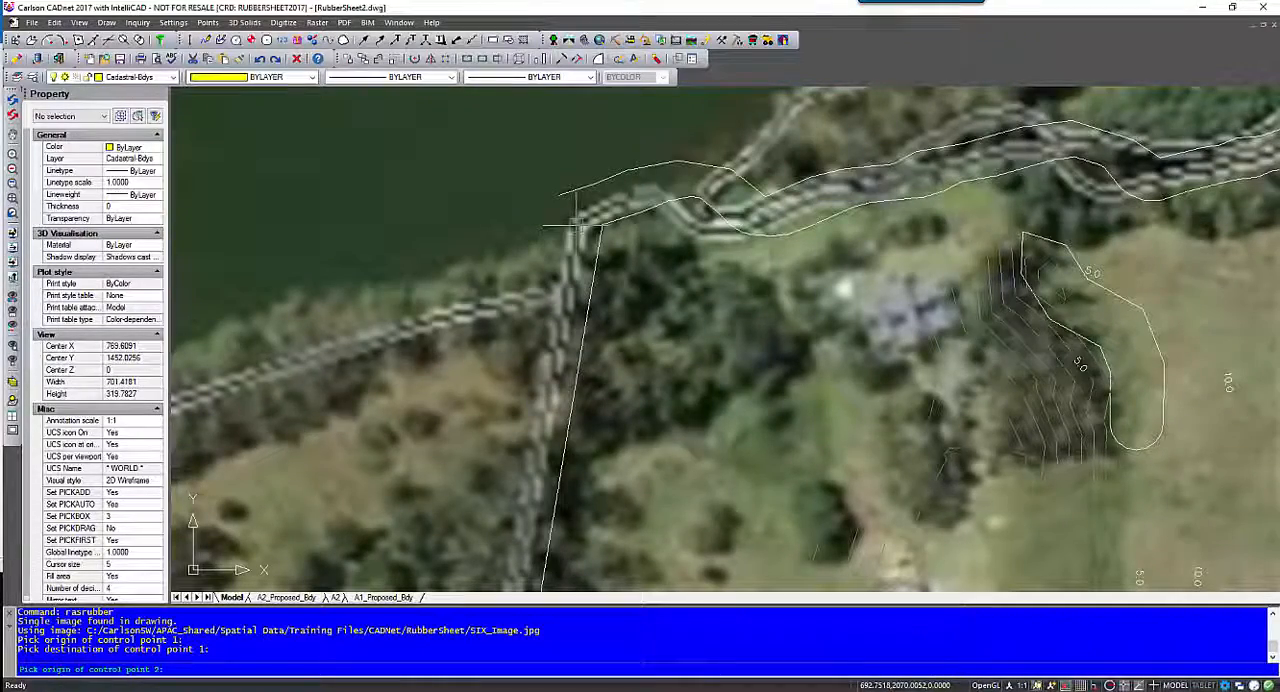
left_click(575, 225)
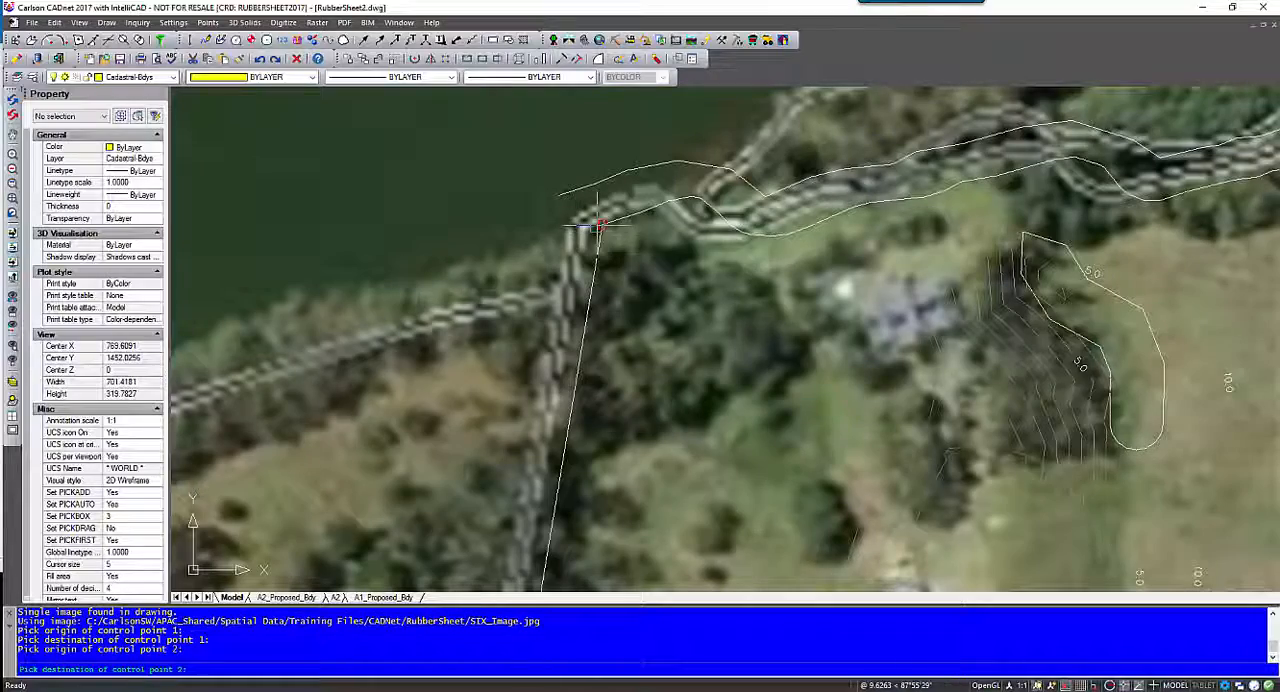
left_click(601, 224)
- Set control point 3 at the north end of the road strip's western boundary, from the image corner to the cadastral corner
scroll(619, 343, "down", 4)
middle_click_drag(834, 328, 370, 316)
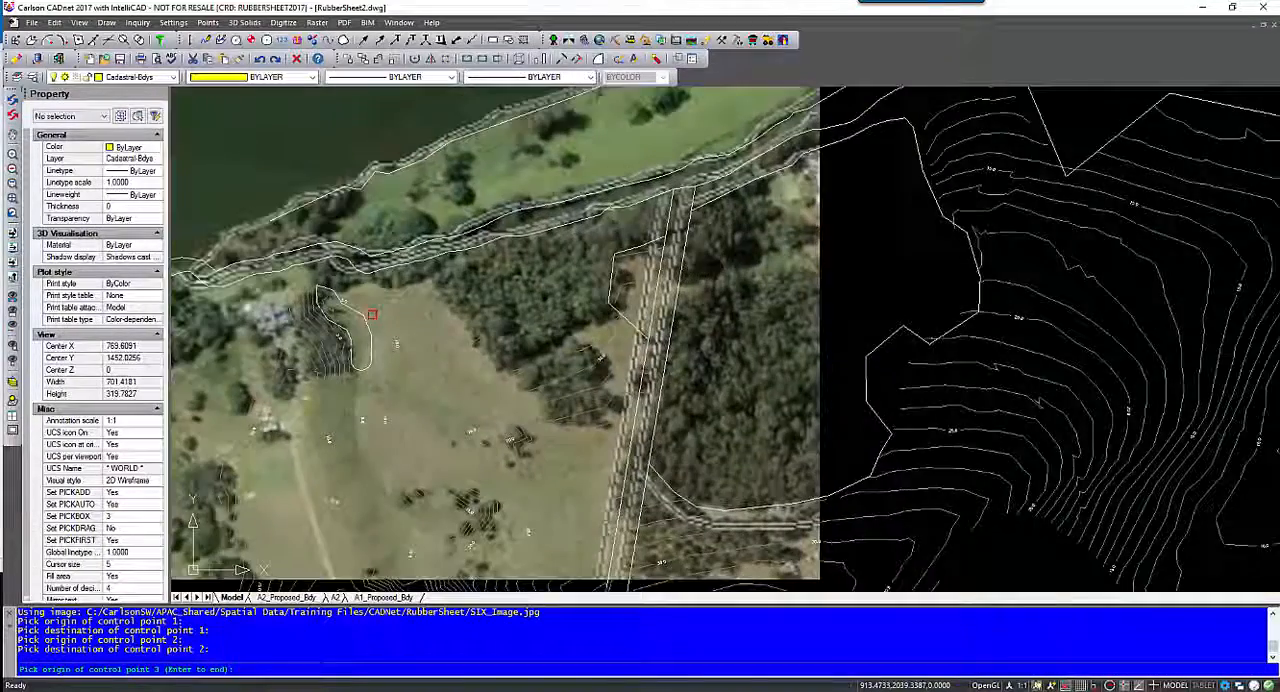
scroll(575, 313, "down", 2)
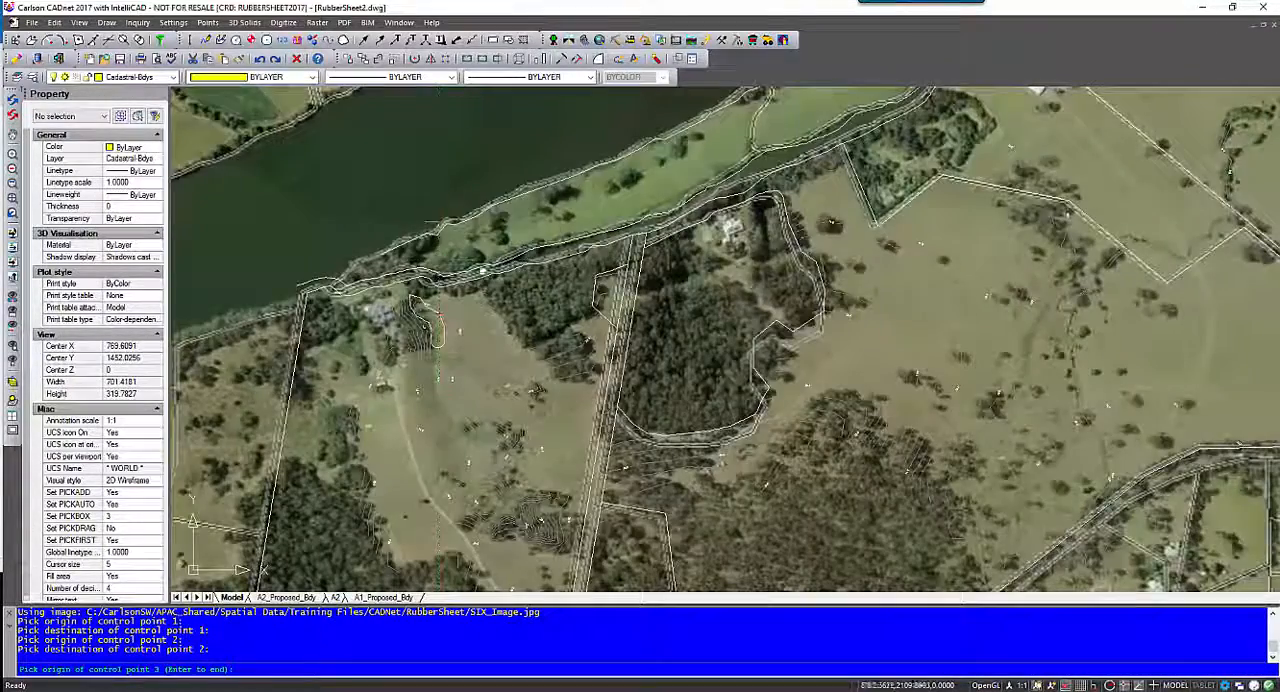
middle_click_drag(438, 258, 355, 300)
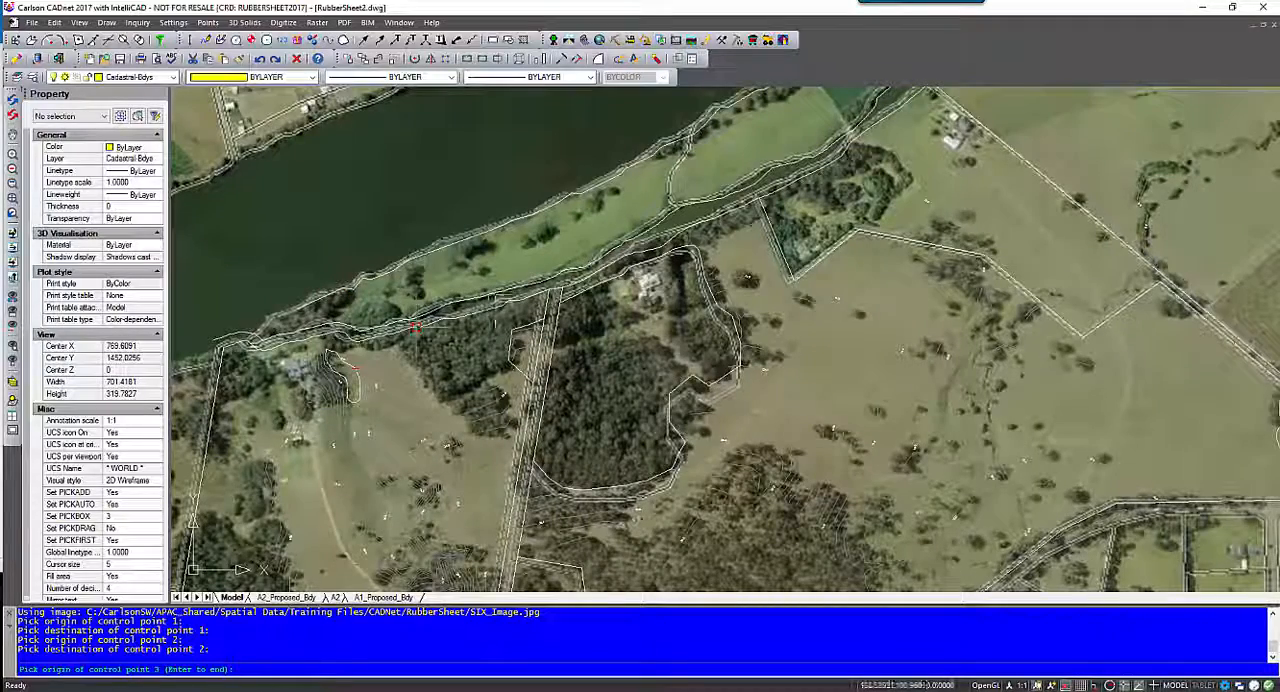
scroll(612, 250, "up", 2)
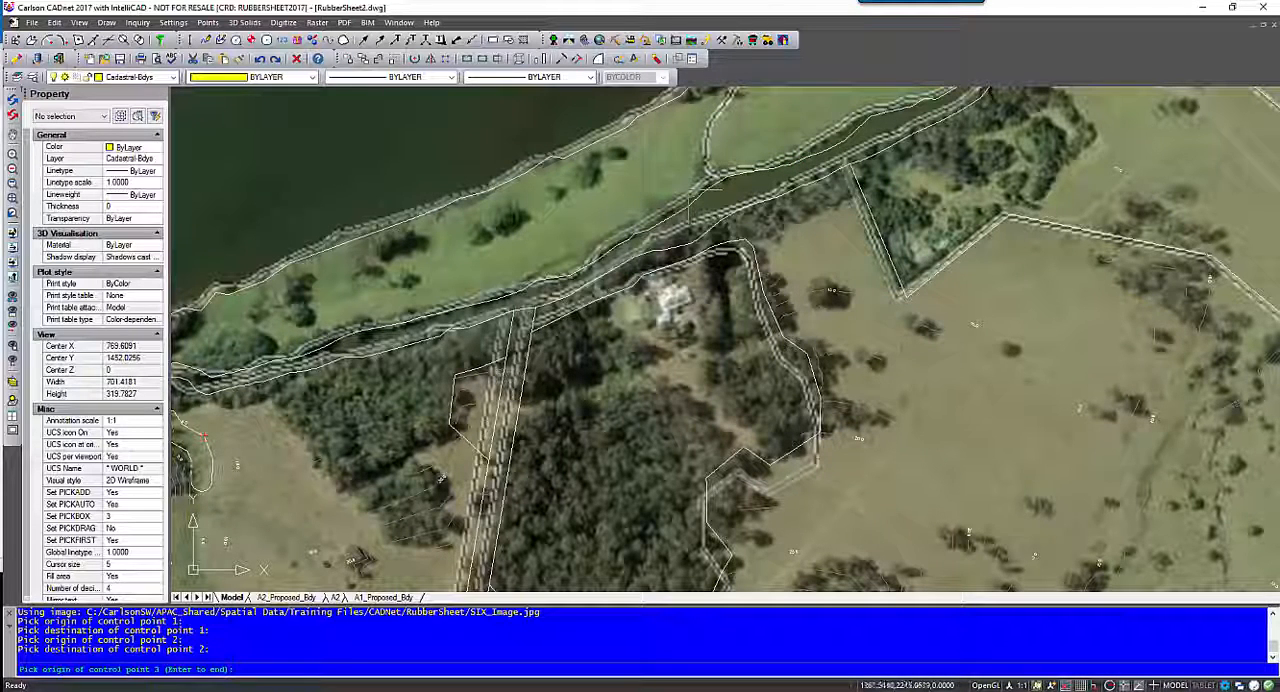
scroll(510, 324, "up", 2)
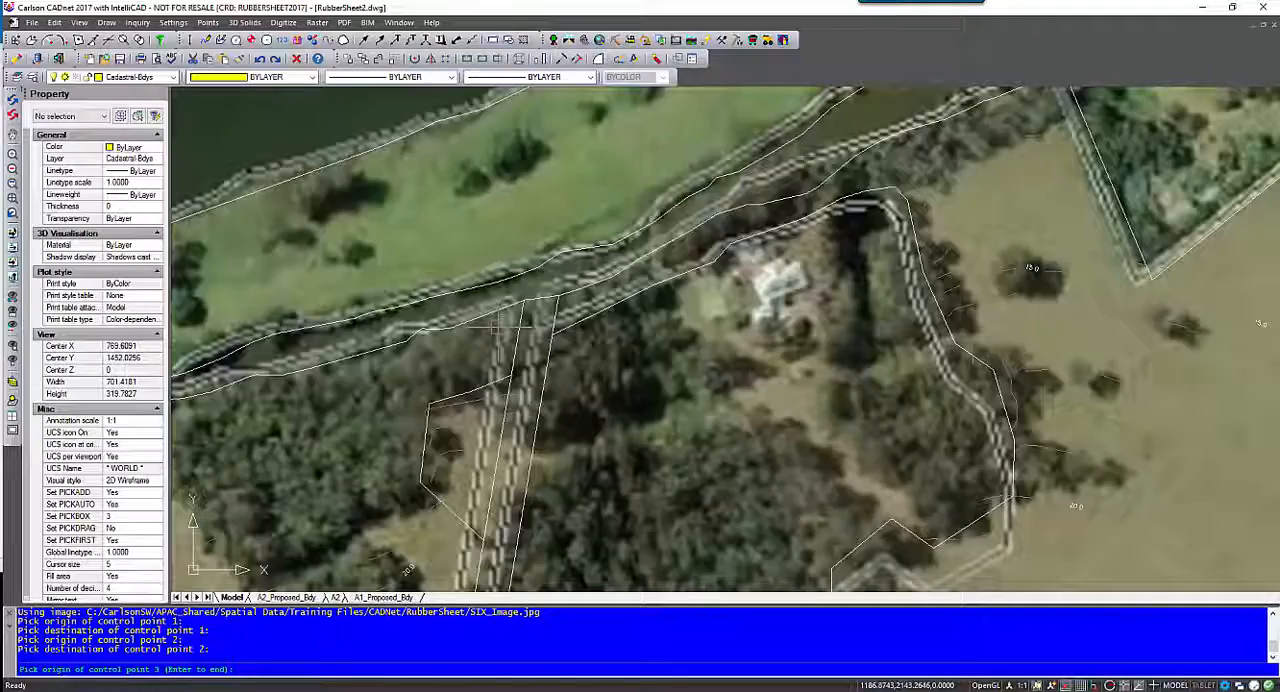
scroll(512, 322, "up", 2)
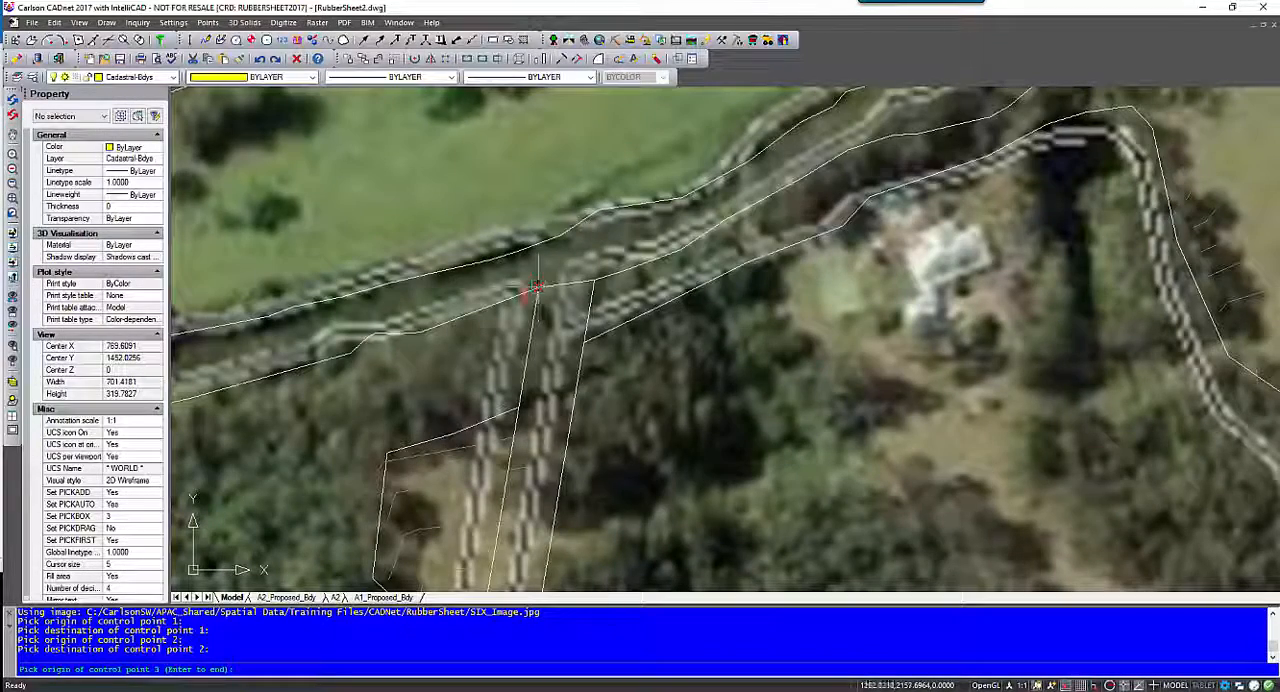
scroll(537, 288, "up", 2)
left_click(547, 283)
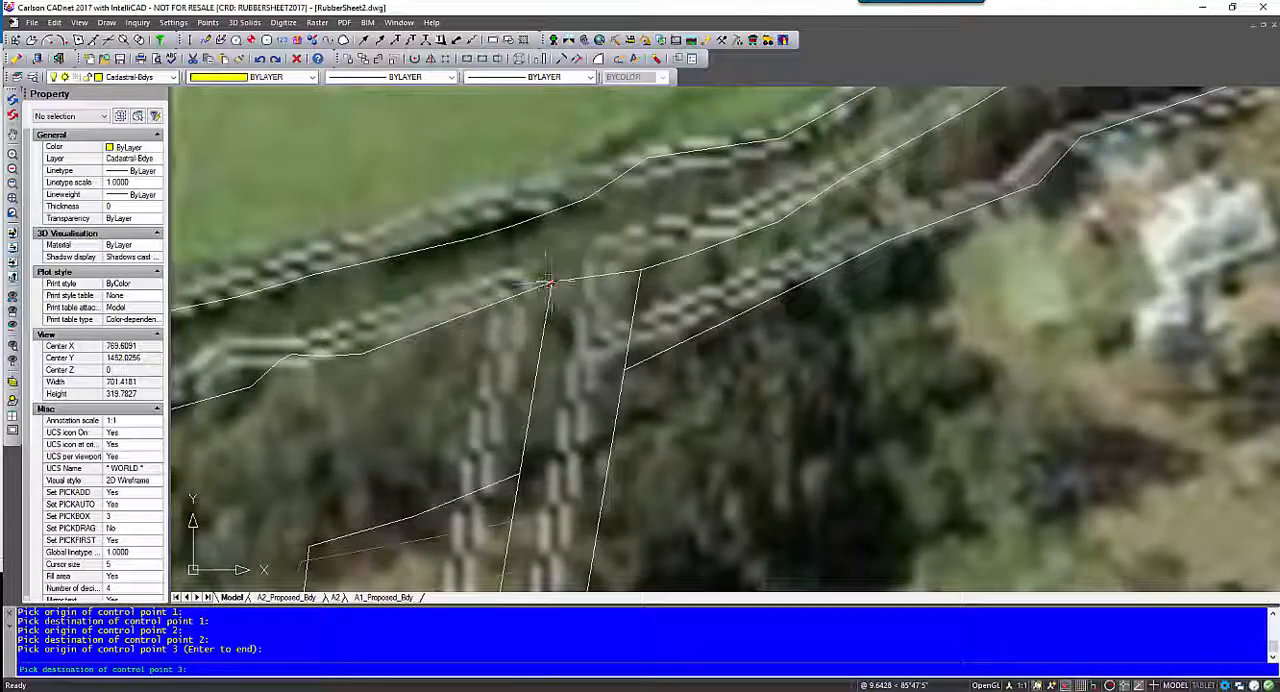
left_click(547, 283)
- Set control point 4 at the southern tip of the V-shaped boundary around the wooded lot, from image corner to linework vertex
scroll(550, 300, "down", 2)
scroll(557, 329, "down", 2)
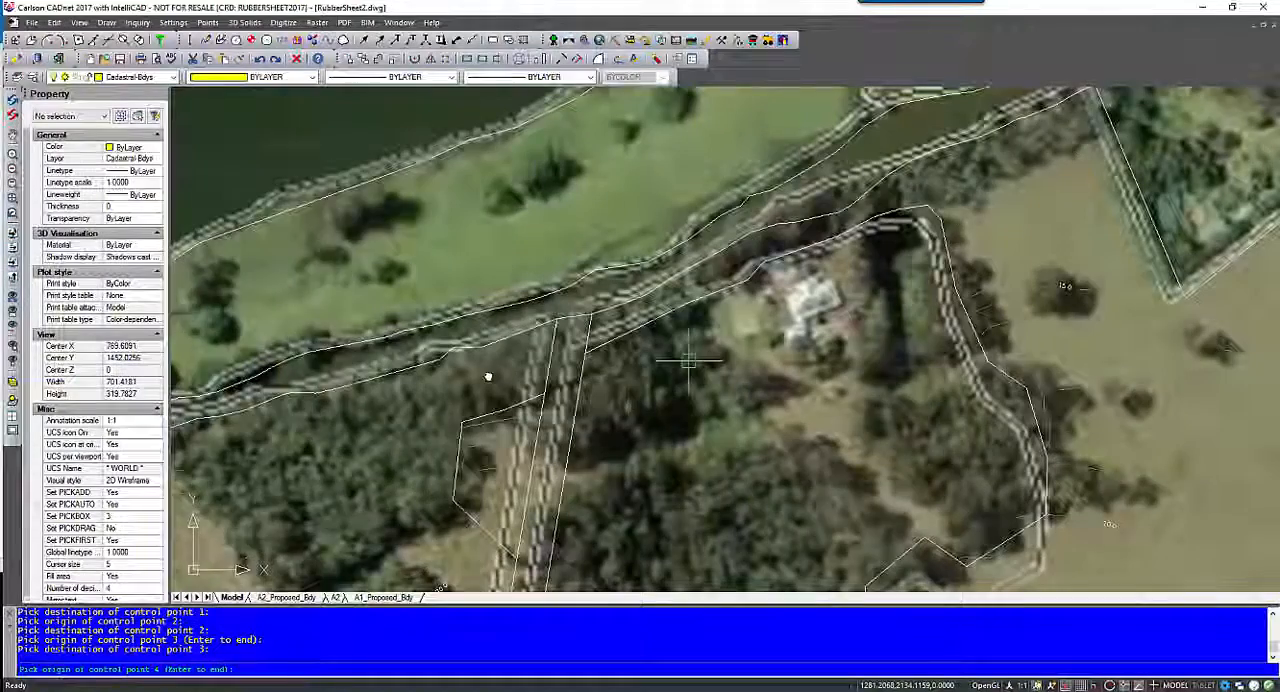
scroll(488, 376, "down", 2)
scroll(745, 252, "up", 2)
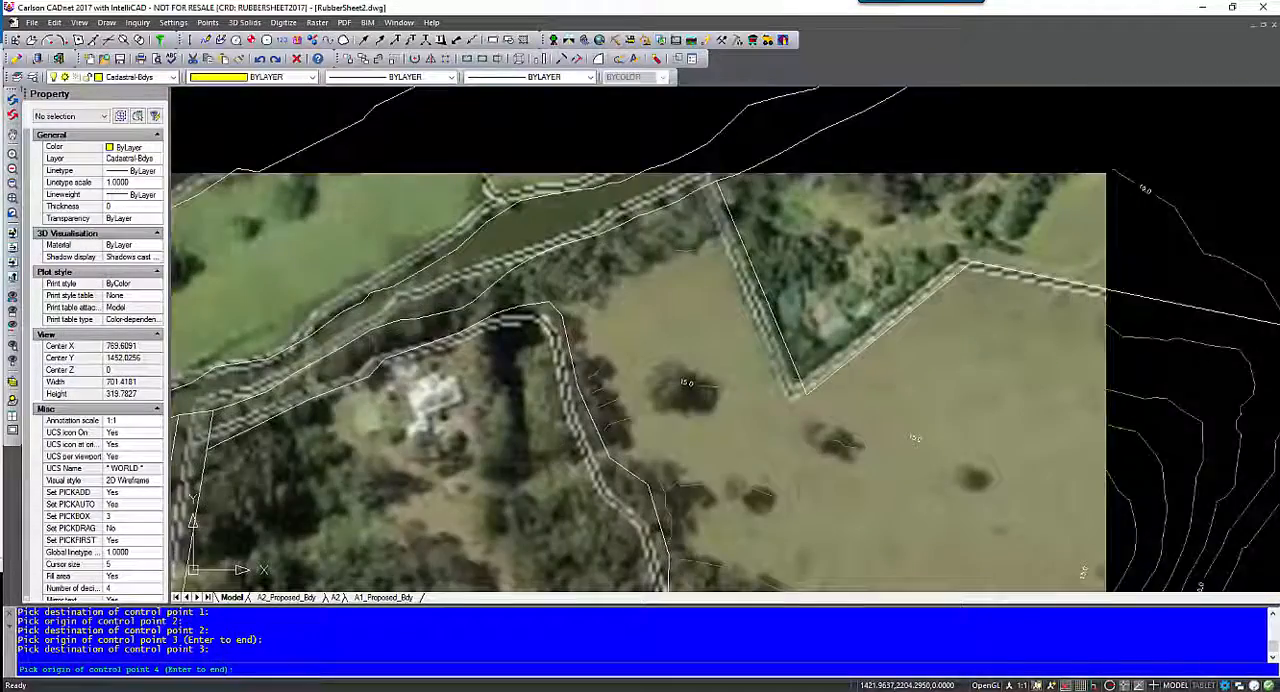
middle_click_drag(604, 408, 668, 282)
scroll(612, 357, "down", 2)
middle_click_drag(612, 357, 591, 269)
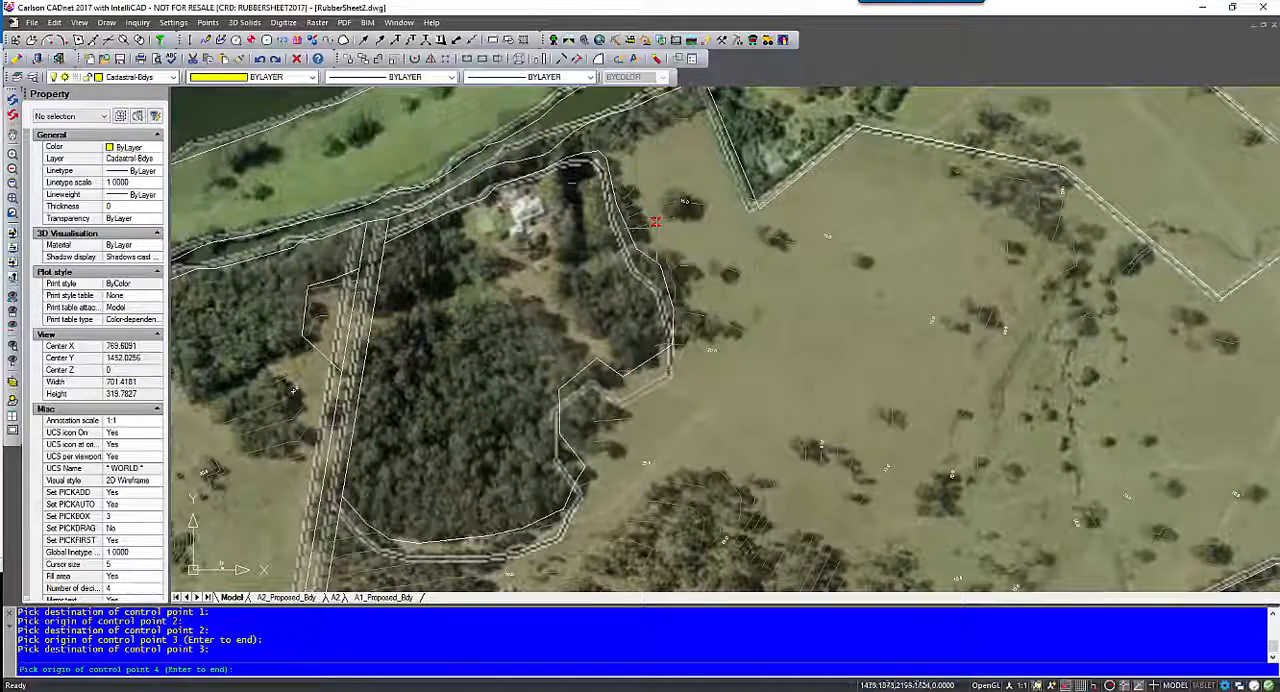
middle_click_drag(707, 86, 627, 206)
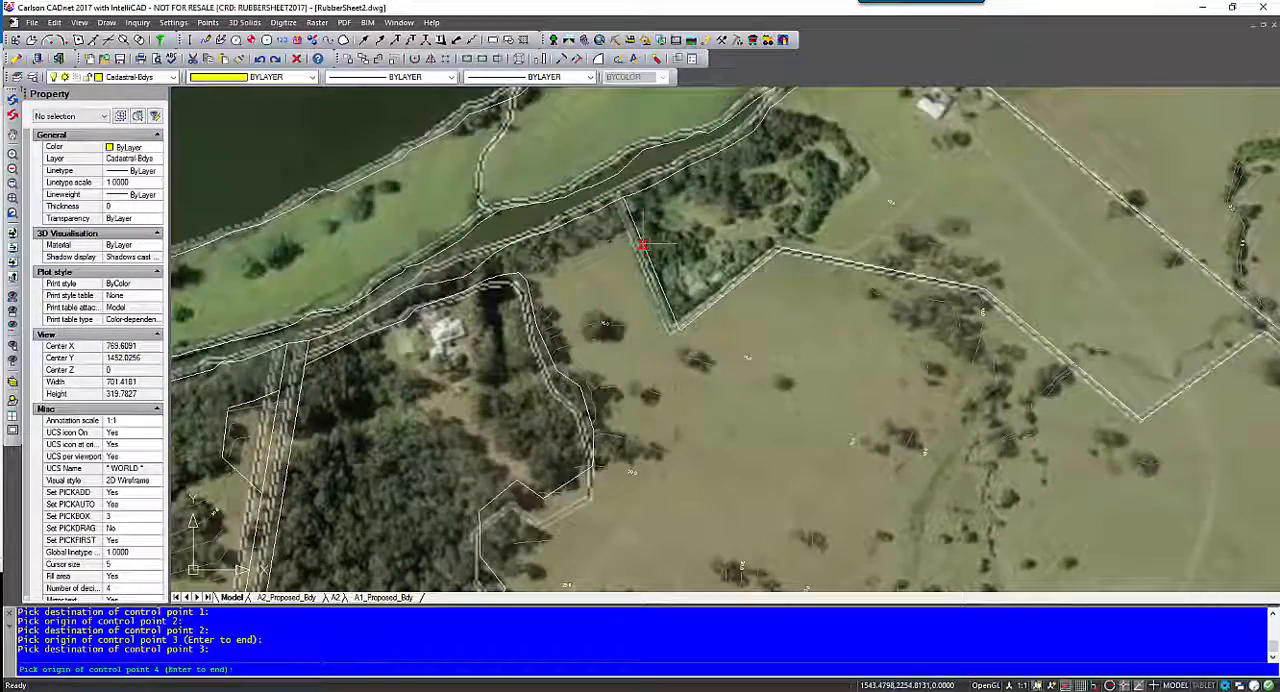
scroll(665, 300, "up", 5)
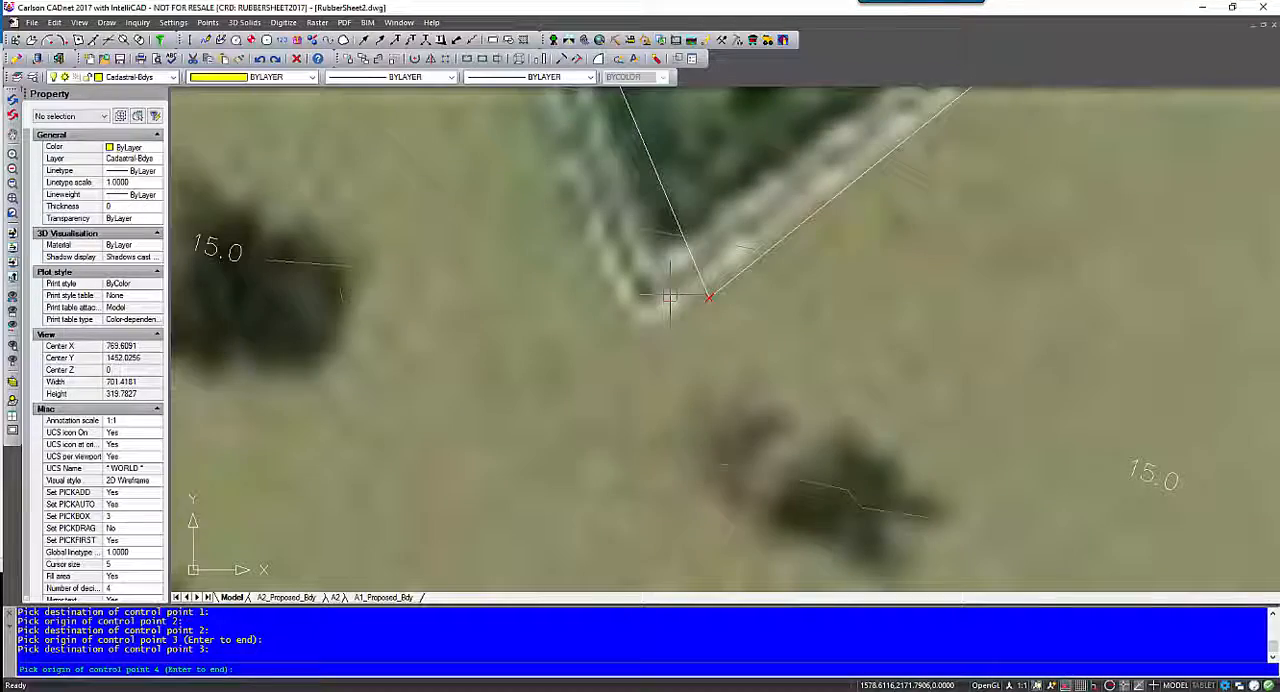
left_click(669, 296)
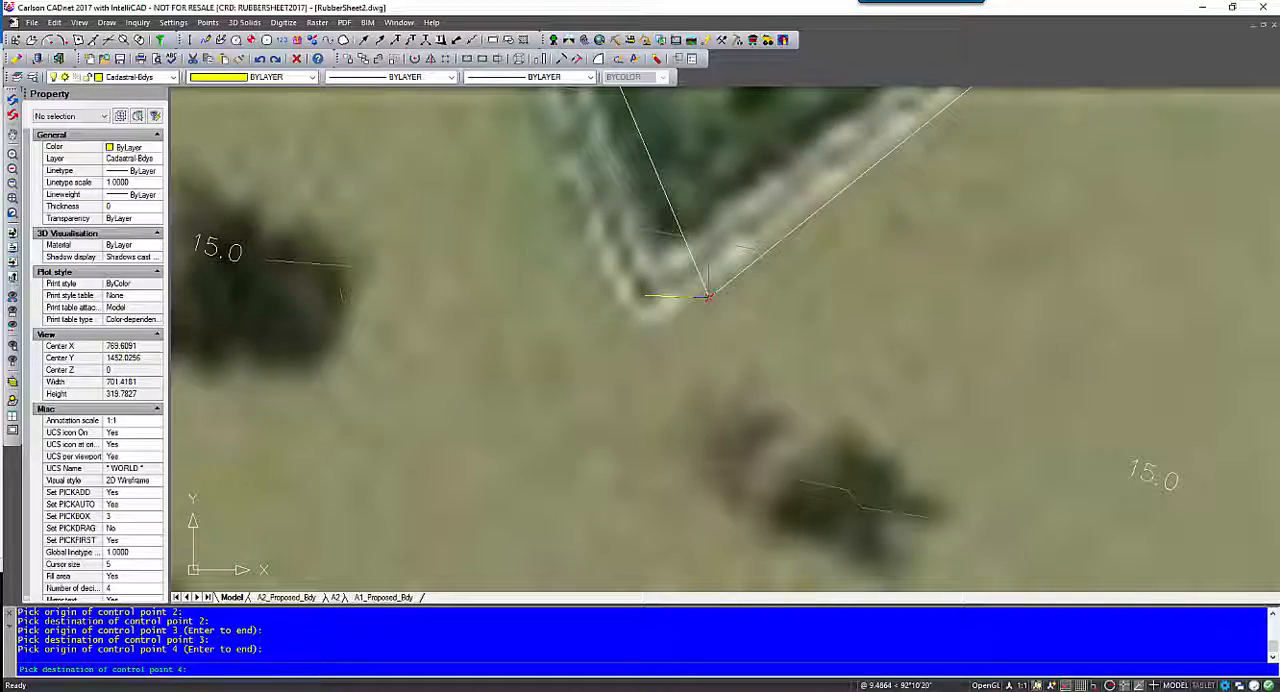
left_click(709, 296)
- Set control point 5 at the boundary bend northeast of the V-shaped tip, from the image corner to the linework vertex
scroll(711, 335, "down", 4)
middle_click_drag(854, 254, 719, 260)
scroll(697, 265, "up", 1)
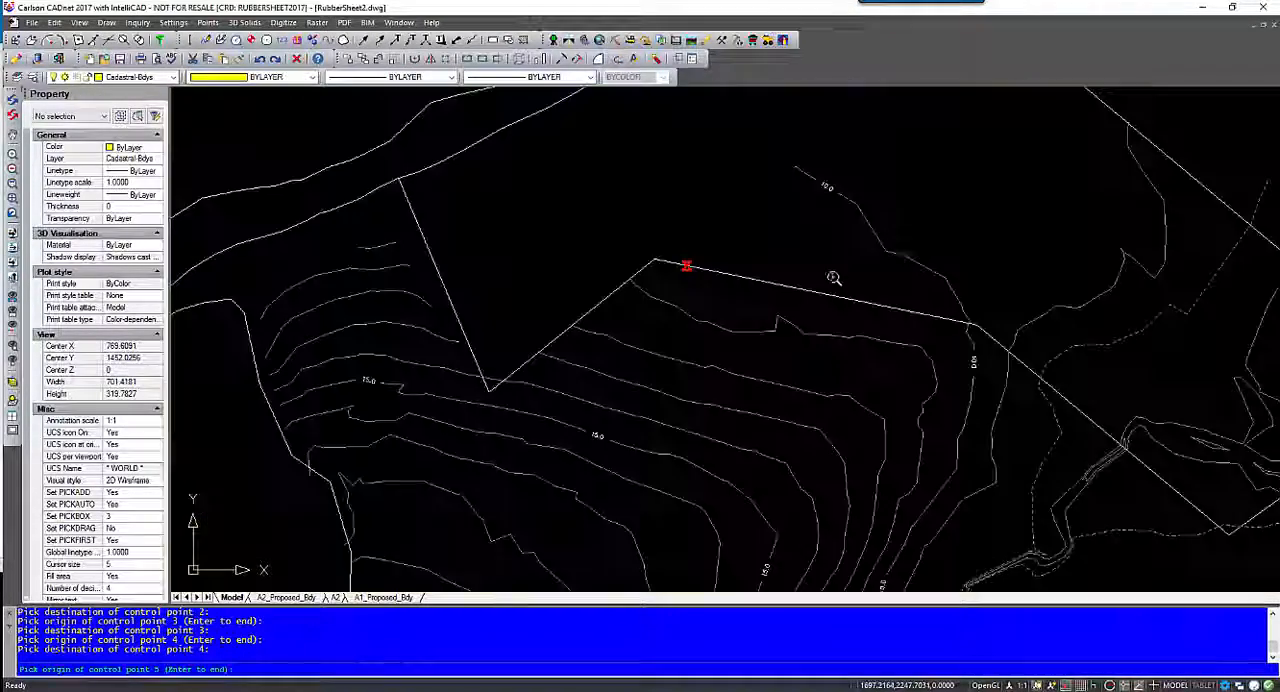
middle_click_drag(833, 278, 533, 253)
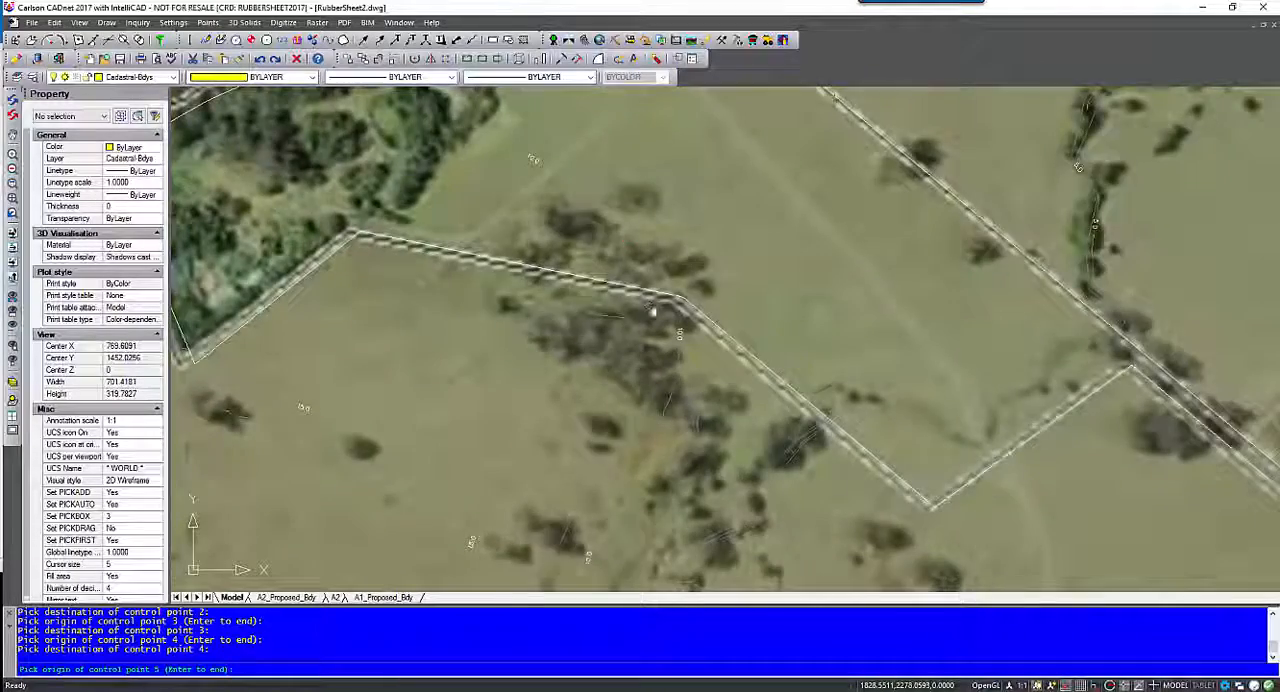
middle_click_drag(652, 312, 693, 437)
middle_click_drag(640, 240, 657, 408)
middle_click_drag(656, 290, 648, 374)
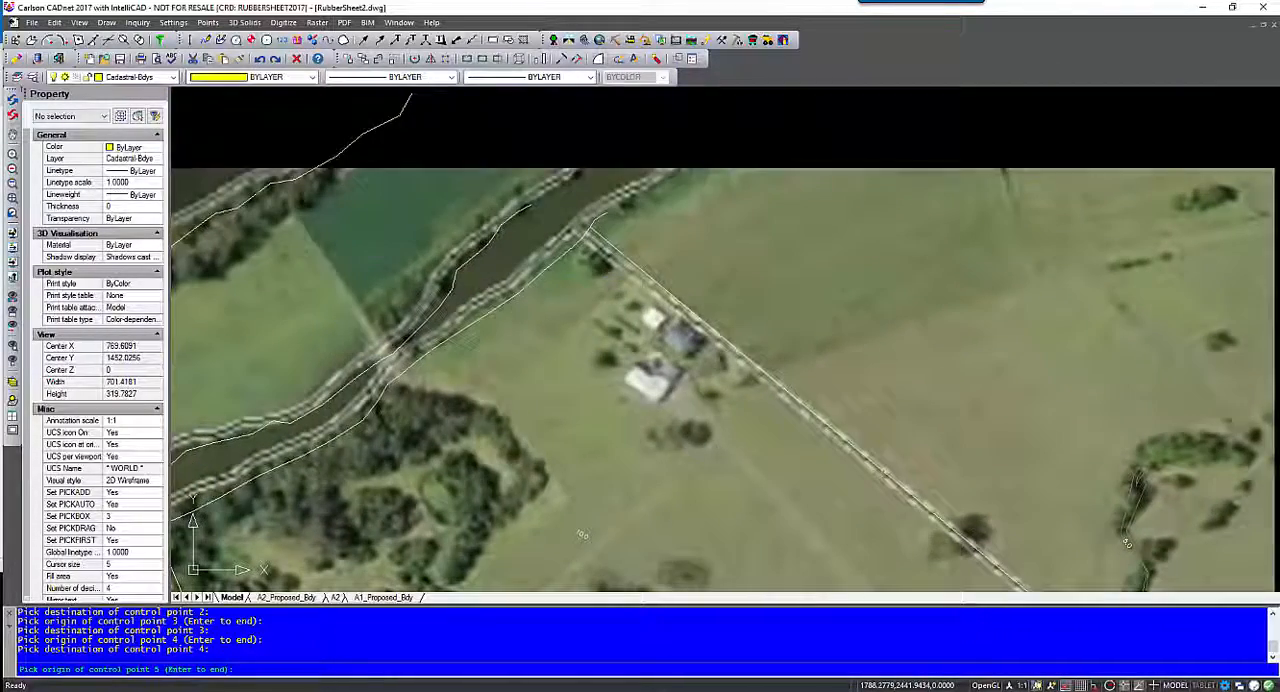
scroll(579, 346, "down", 2)
middle_click_drag(645, 425, 565, 279)
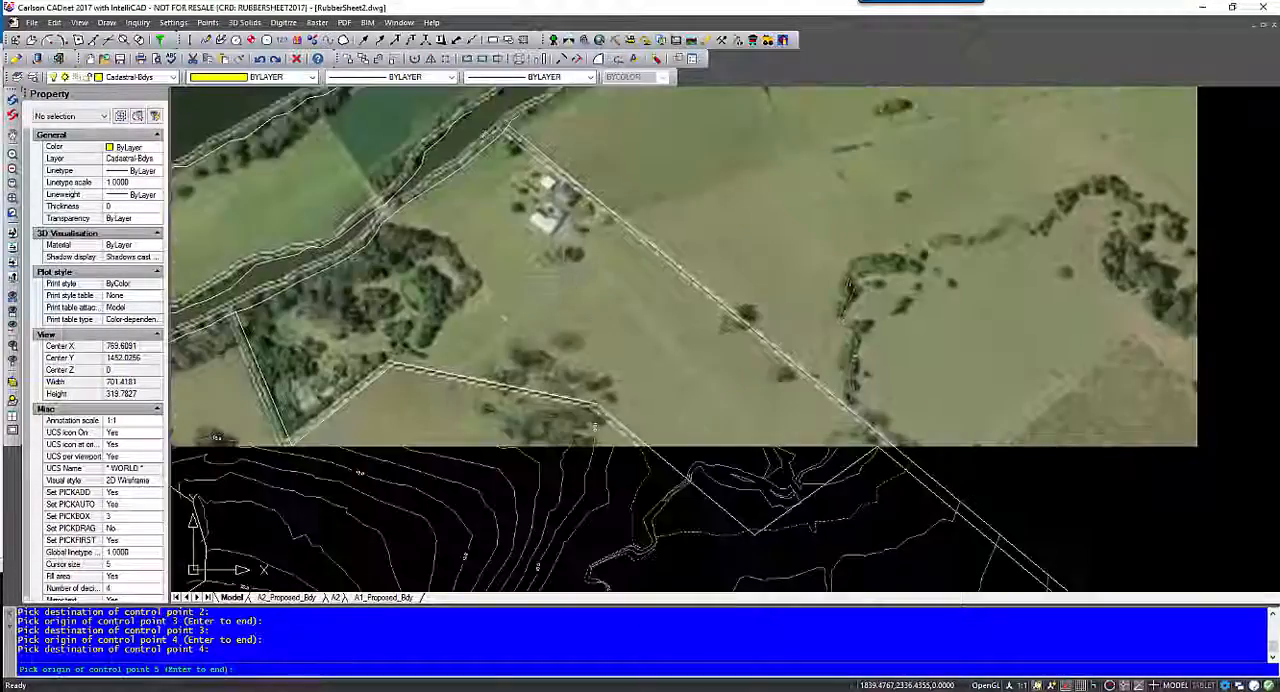
mouse_move(715, 366)
middle_mouse_down()
mouse_move(621, 267)
mouse_move(798, 324)
middle_mouse_up()
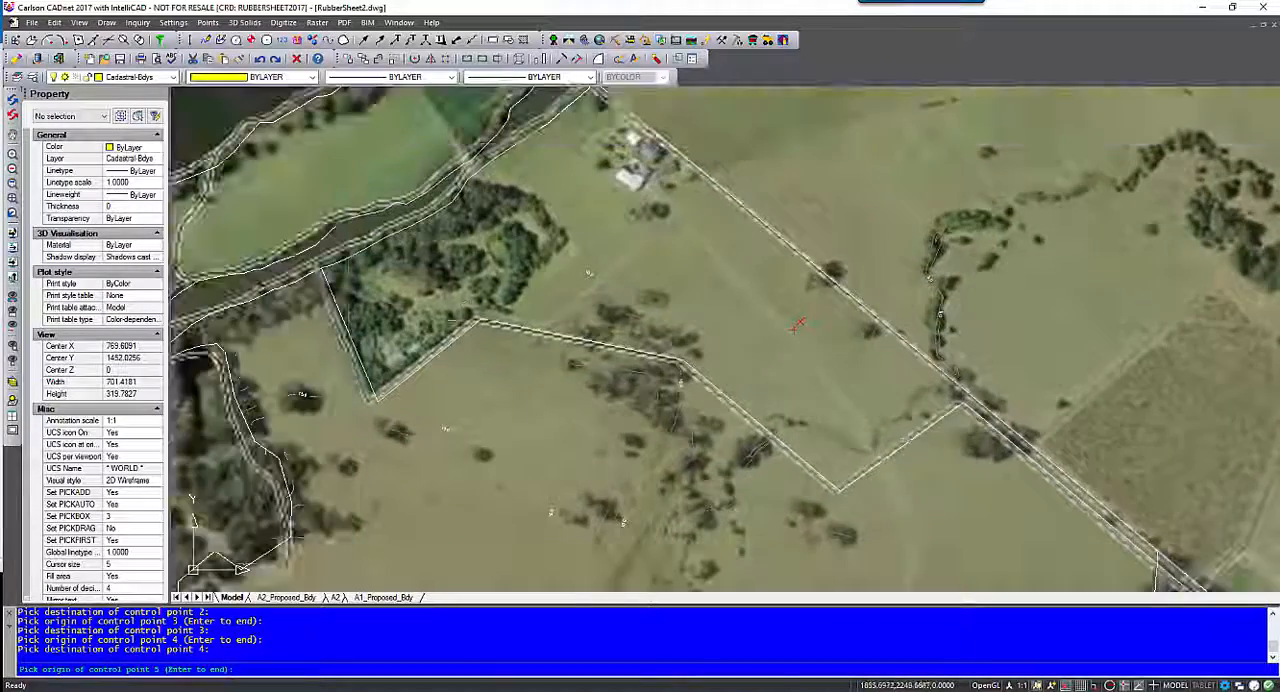
scroll(548, 345, "up", 4)
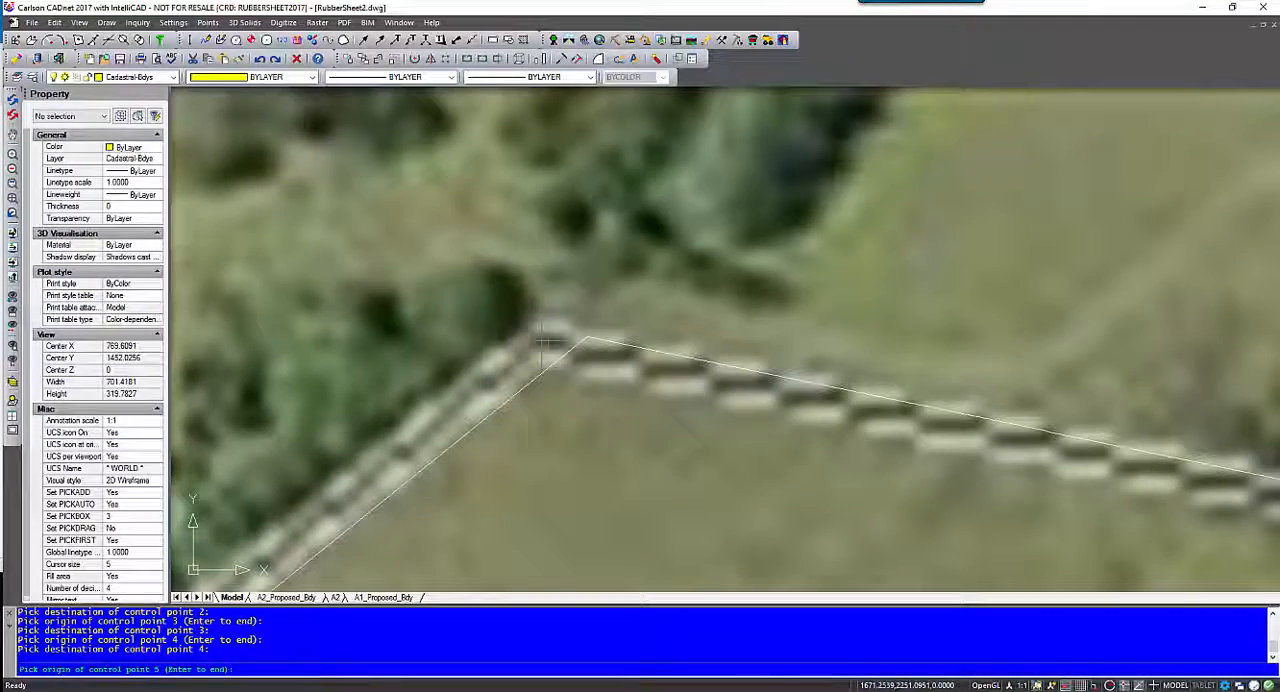
left_click(545, 340)
left_click(586, 340)
- Set control point 6 at the north end of the narrow eastern strip, picking its origin and matching destination
middle_click_drag(845, 415, 394, 147)
mouse_move(699, 198)
middle_mouse_down()
mouse_move(416, 130)
mouse_move(543, 211)
middle_mouse_up()
scroll(416, 130, "down", 2)
middle_click_drag(922, 466, 623, 247)
scroll(668, 257, "up", 5)
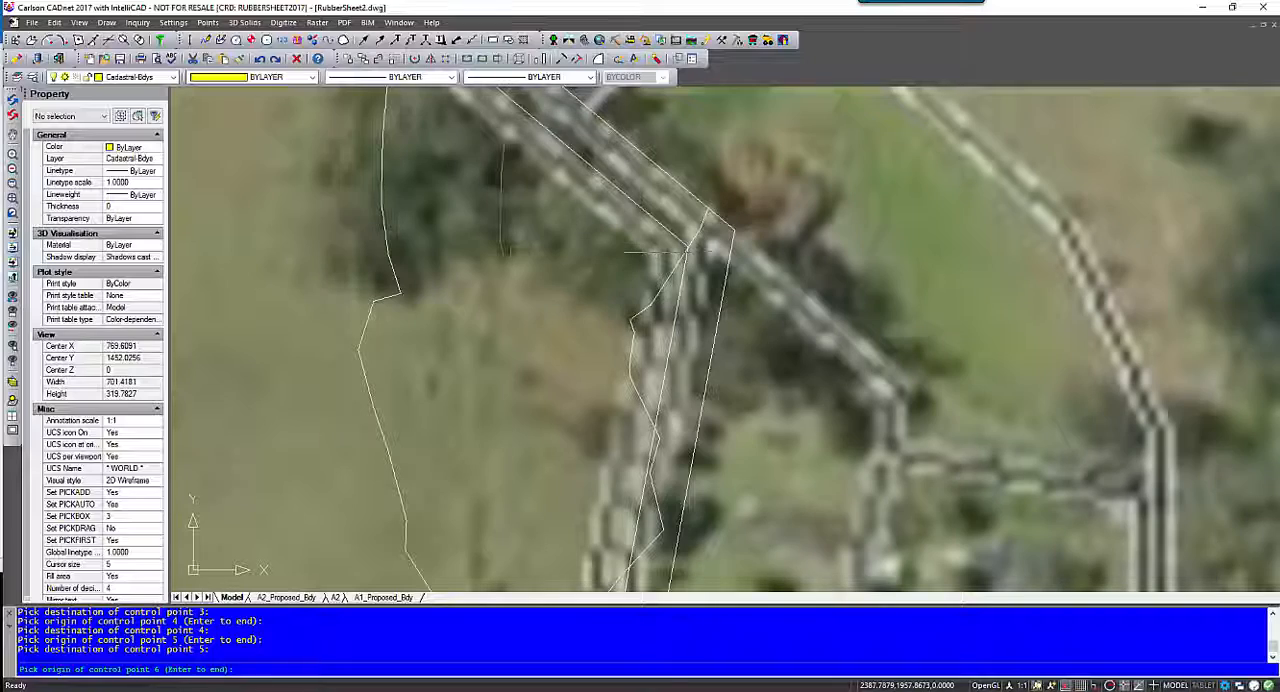
left_click(687, 251)
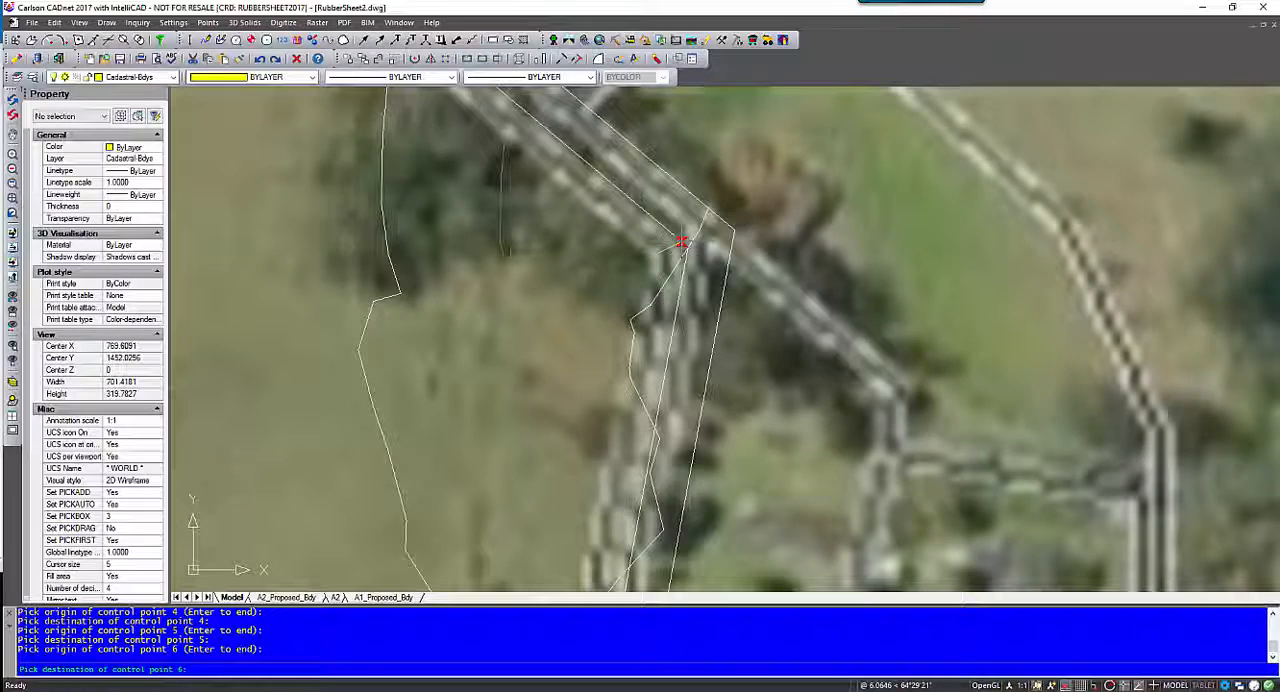
left_click(712, 245)
- Set control point 7 where the narrow eastern strip meets the road, picking its origin and the cadastral corner as destination
scroll(508, 318, "down", 3)
mouse_move(510, 334)
middle_mouse_down()
mouse_move(646, 204)
mouse_move(692, 190)
middle_mouse_up()
scroll(786, 350, "up", 1)
scroll(674, 338, "up", 1)
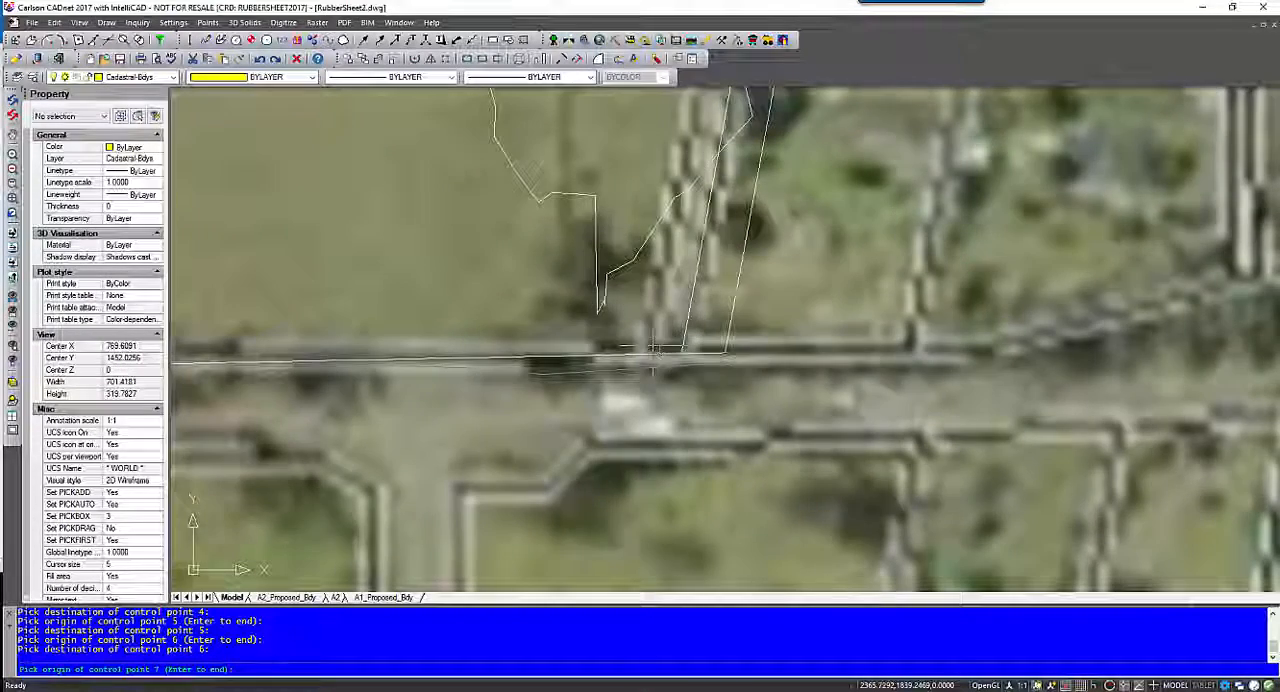
scroll(662, 347, "up", 1)
left_click(707, 357)
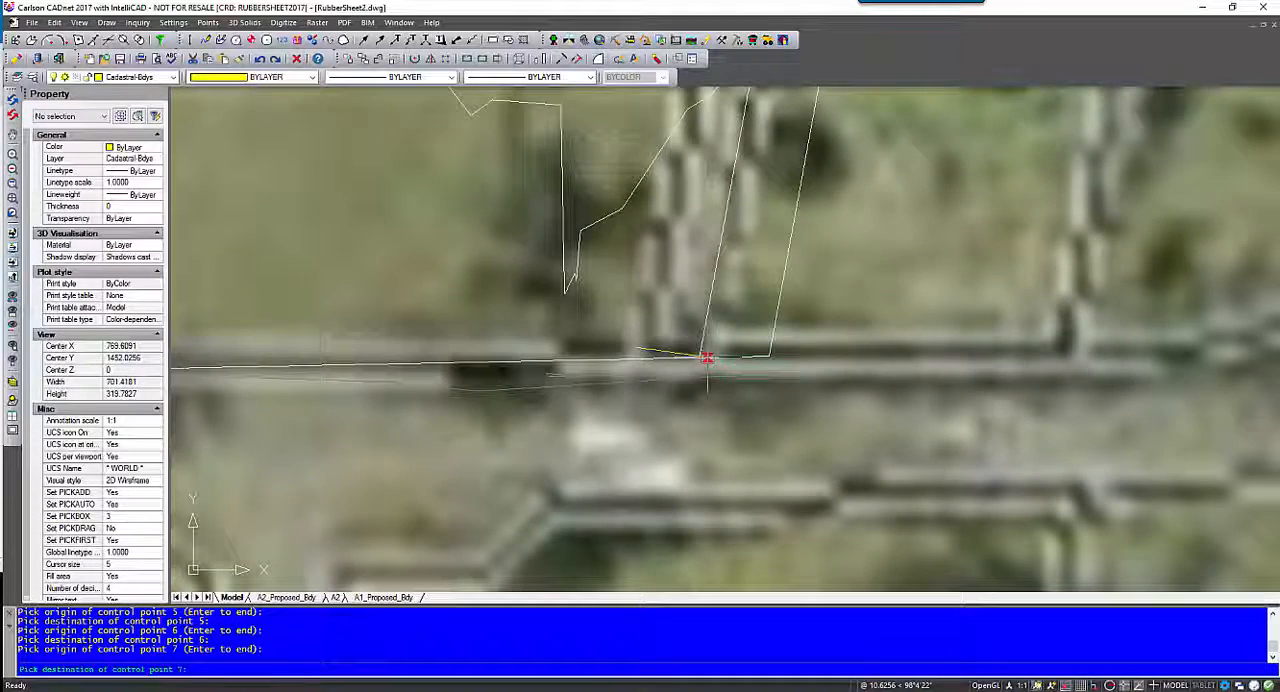
left_click(698, 357)
- Set control point 8 at the bend in the road's northern boundary, from the image bend to the linework vertex
scroll(698, 357, "down", 4)
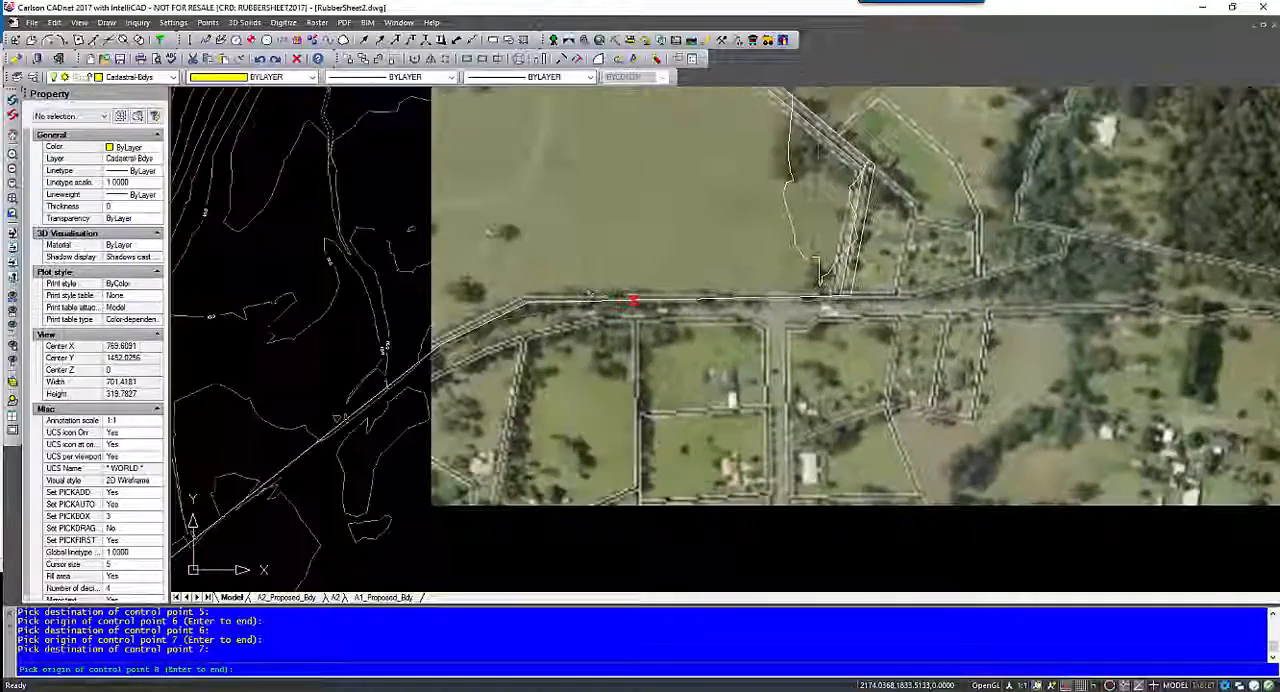
scroll(528, 302, "up", 5)
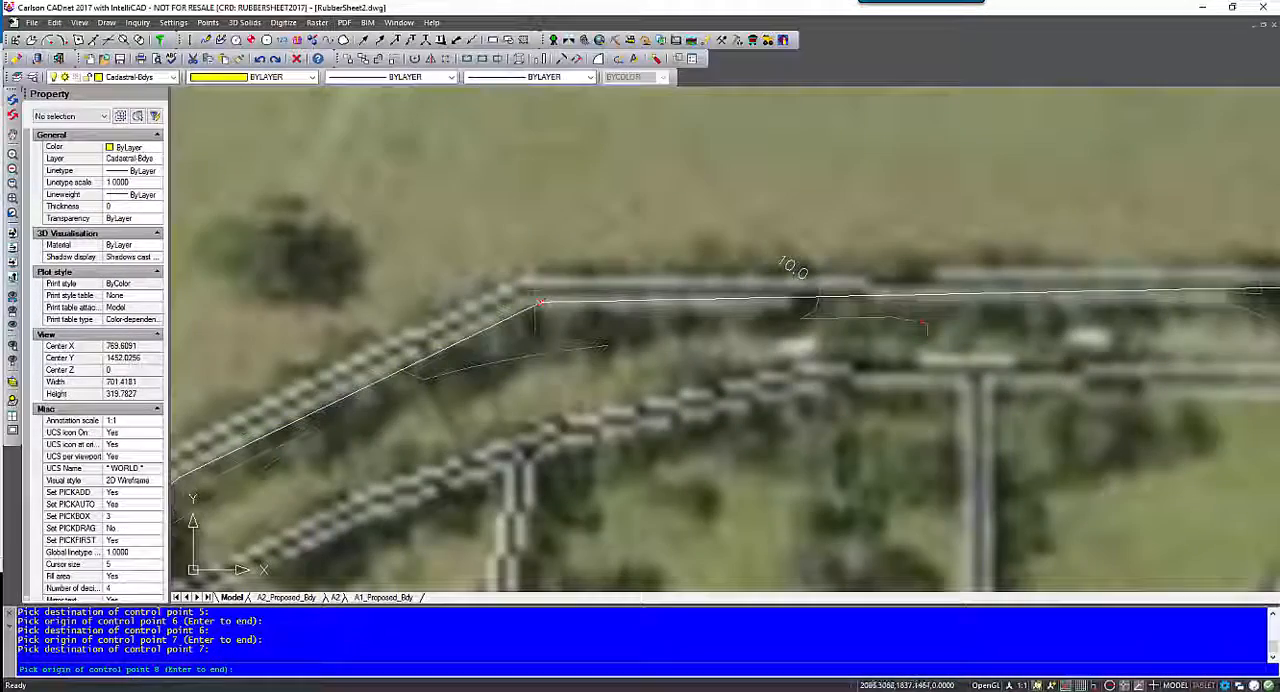
left_click(521, 281)
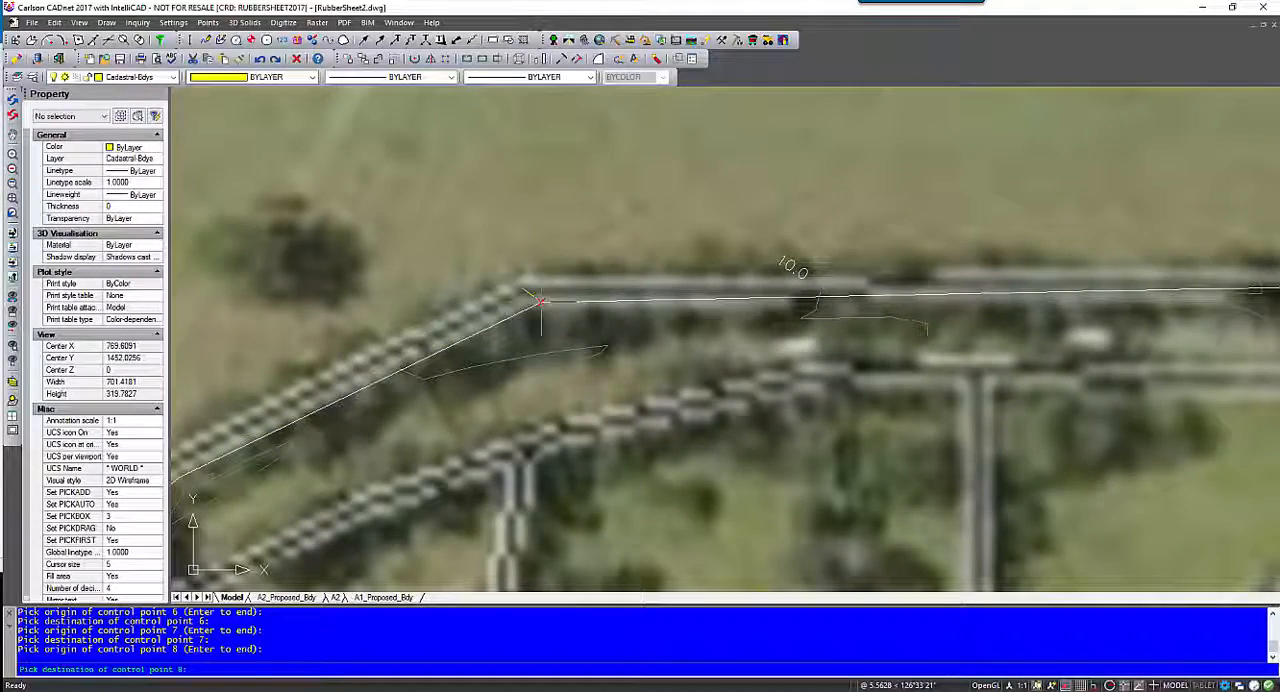
left_click(541, 303)
- Set control point 9 where the slanting parcel side boundary meets the road southwest of the bend, from the image corner to the linework junction
middle_click_drag(415, 332, 830, 209)
scroll(671, 300, "down", 4)
middle_click_drag(630, 315, 878, 125)
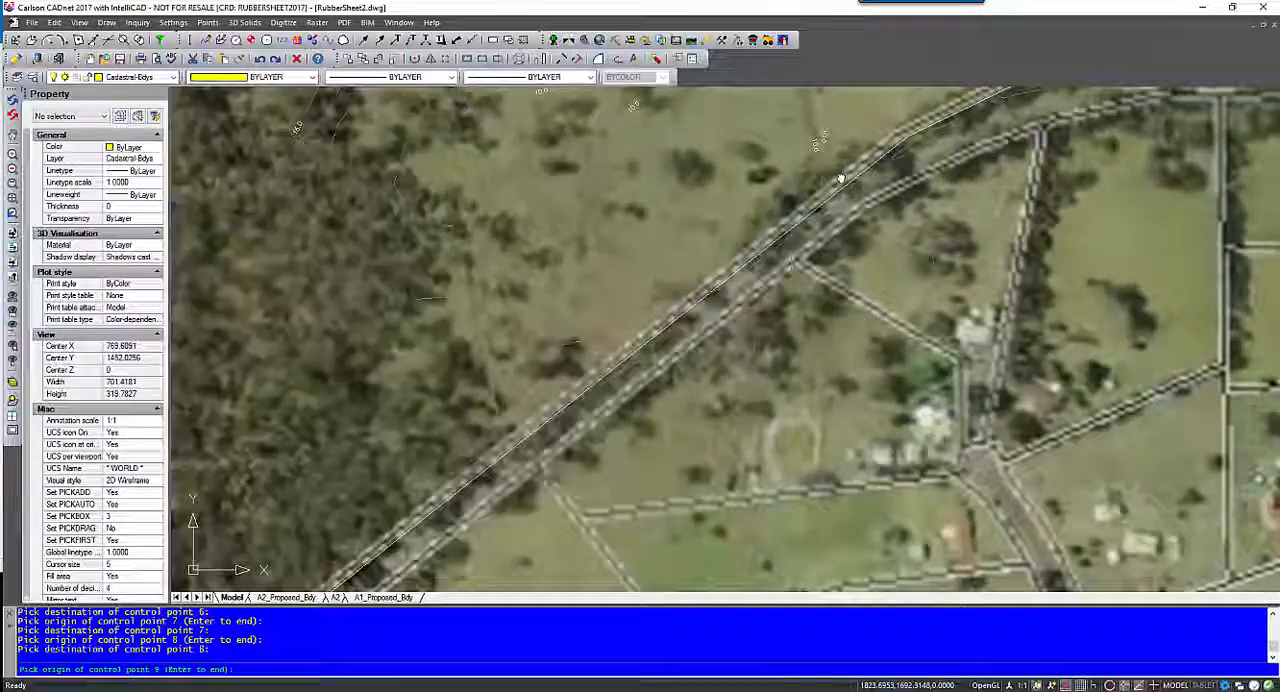
middle_click_drag(610, 287, 814, 160)
middle_click_drag(603, 325, 795, 167)
scroll(530, 421, "up", 2)
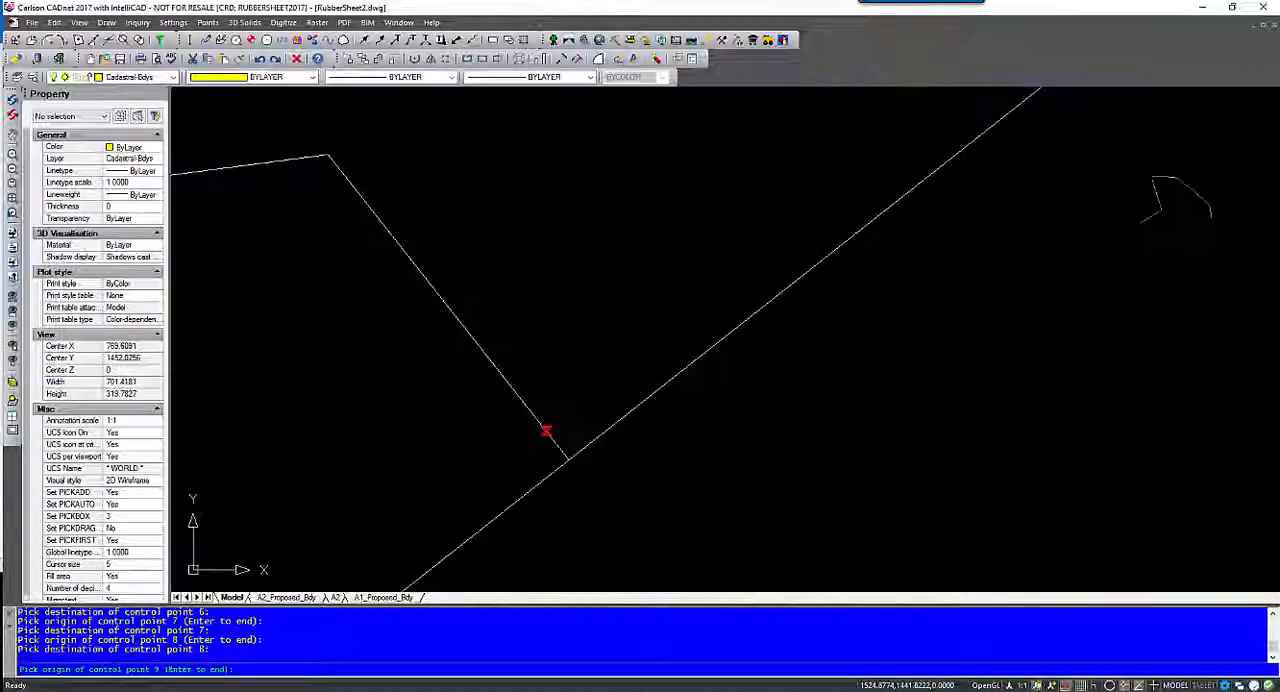
scroll(538, 488, "up", 2)
left_click(577, 450)
left_click(586, 448)
- Set control point 10 at the southernmost boundary corner where the two roads meet, from the image corner to the linework vertex
scroll(508, 472, "down", 4)
middle_click_drag(508, 472, 837, 286)
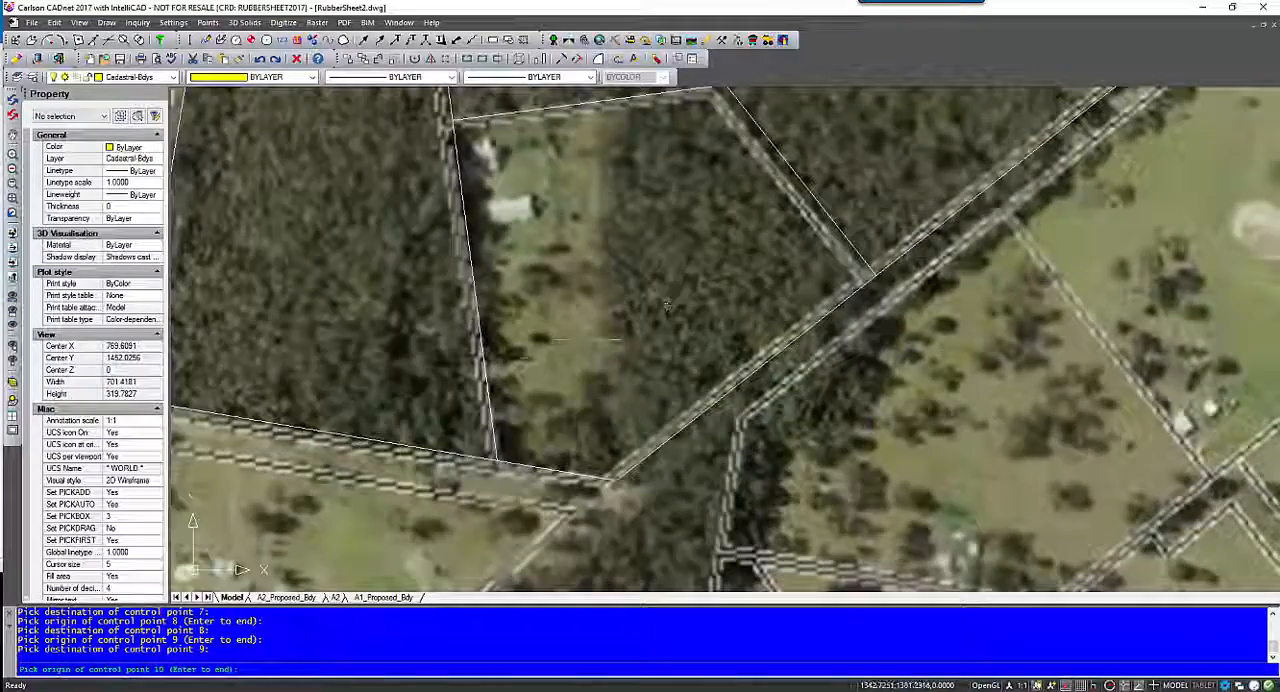
middle_click_drag(600, 420, 725, 352)
scroll(770, 390, "up", 4)
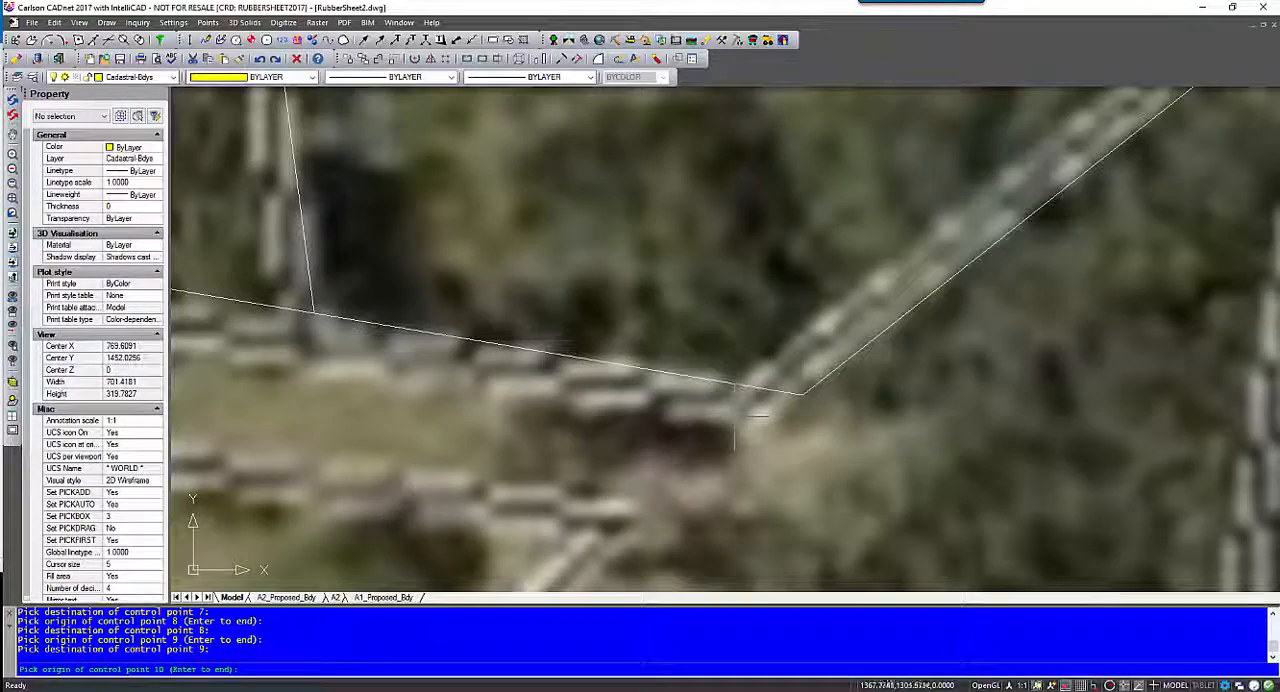
left_click(735, 422)
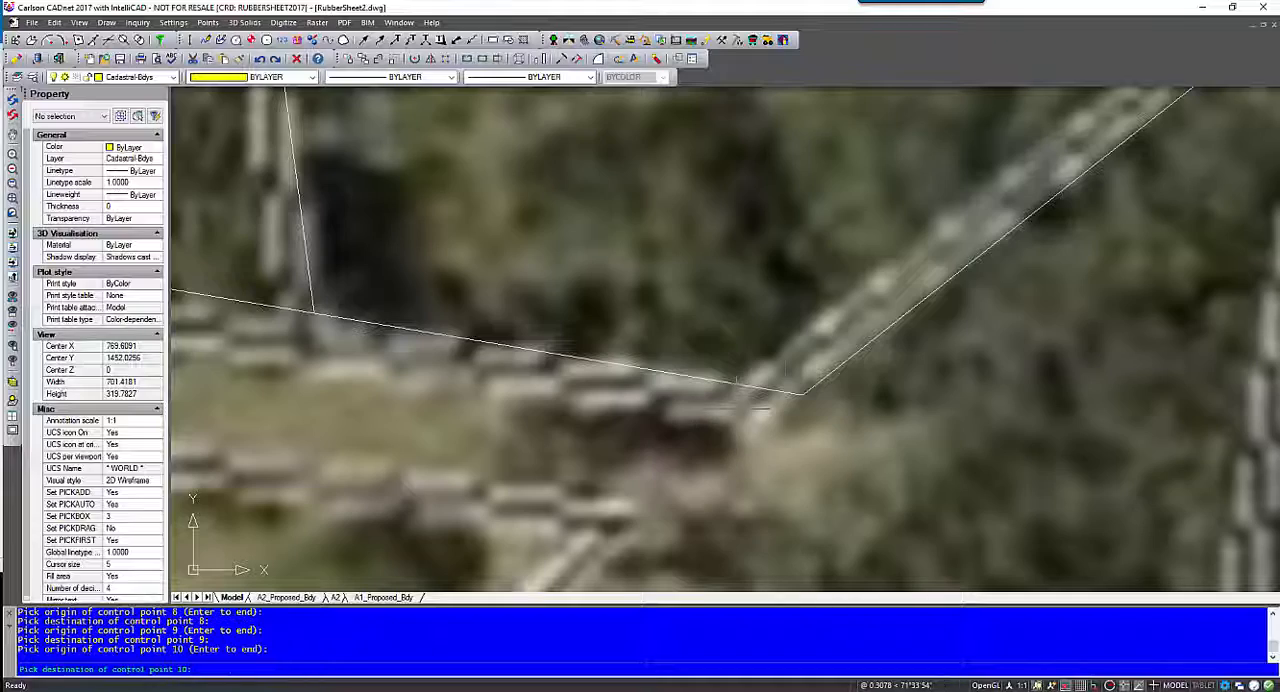
left_click(795, 392)
- Set control point 11 at the south end of the narrow north-south road, from its eastern image corner to the matching linework corner
scroll(677, 397, "down", 3)
middle_click_drag(683, 385, 1075, 404)
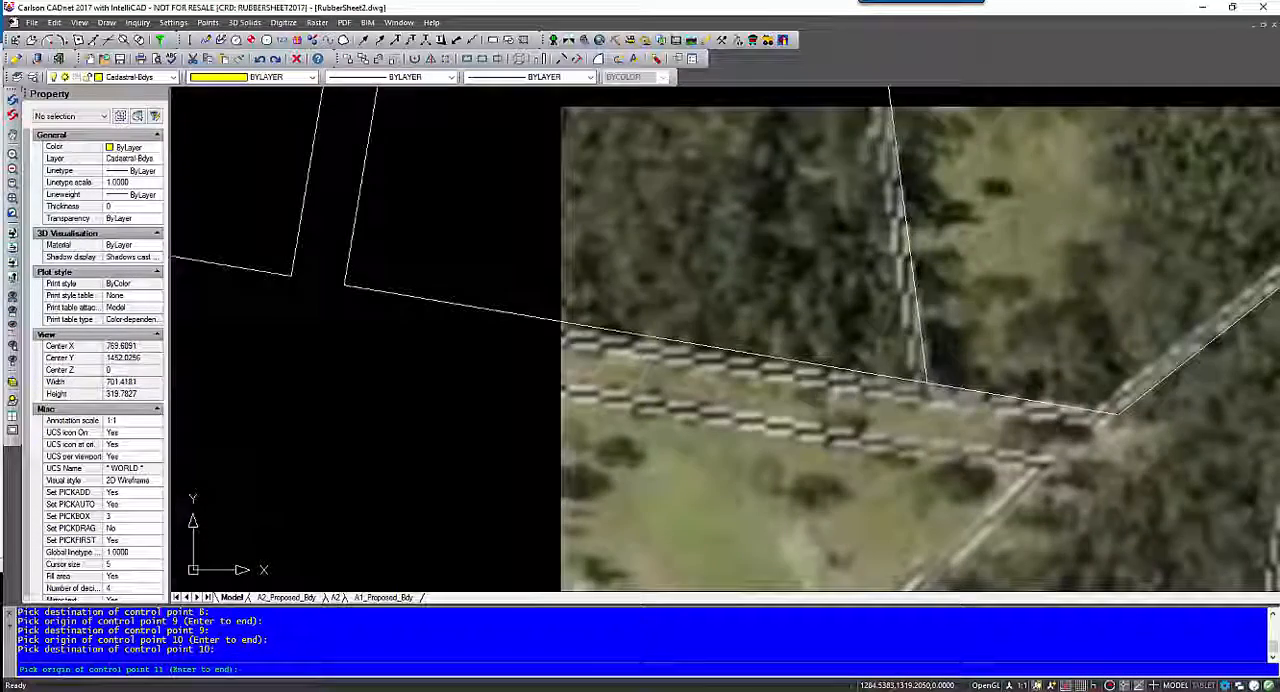
middle_click_drag(314, 278, 548, 354)
scroll(548, 354, "up", 2)
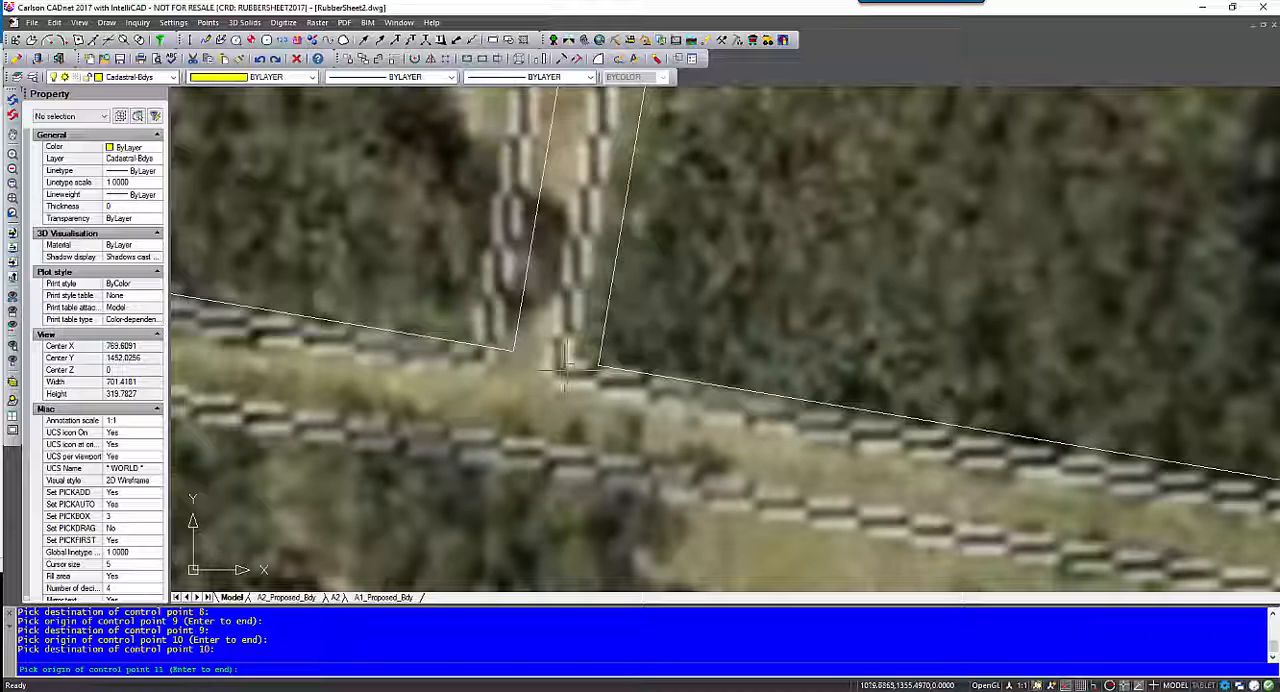
left_click(565, 370)
left_click(597, 365)
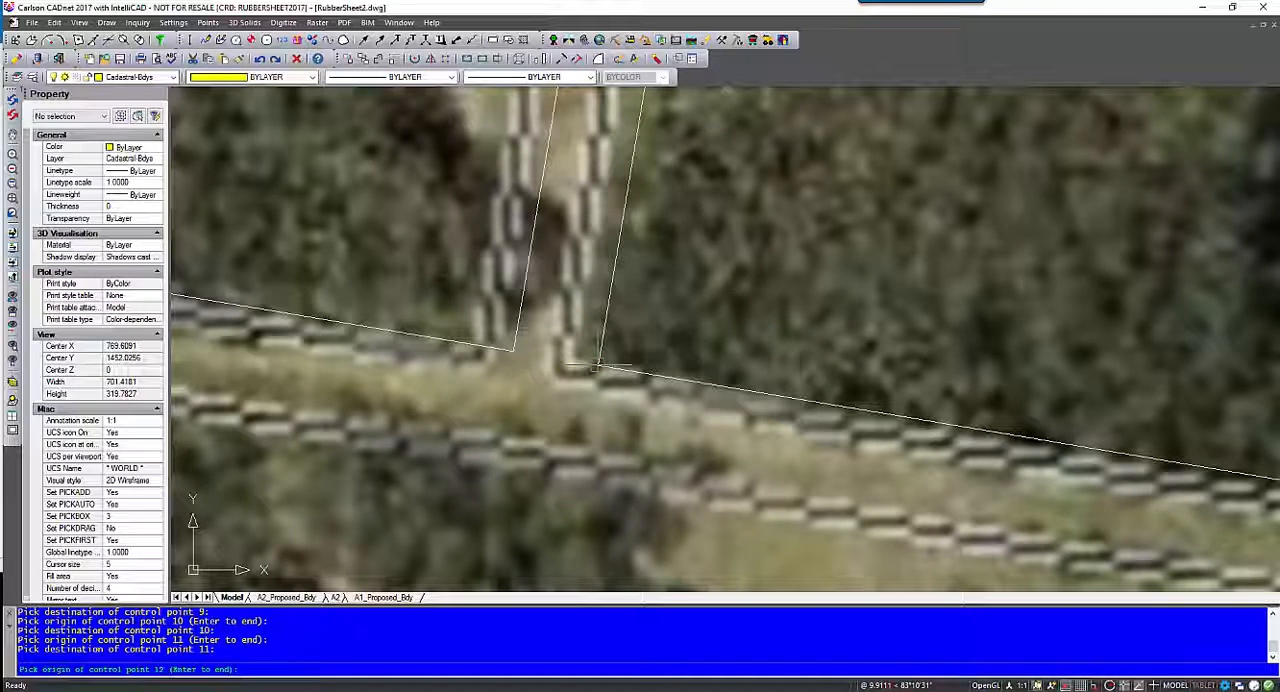
- End the control point picking after point 11 and apply the rubber sheet to the aerial image
scroll(660, 330, "down", 5)
scroll(616, 320, "down", 6)
scroll(530, 395, "up", 2)
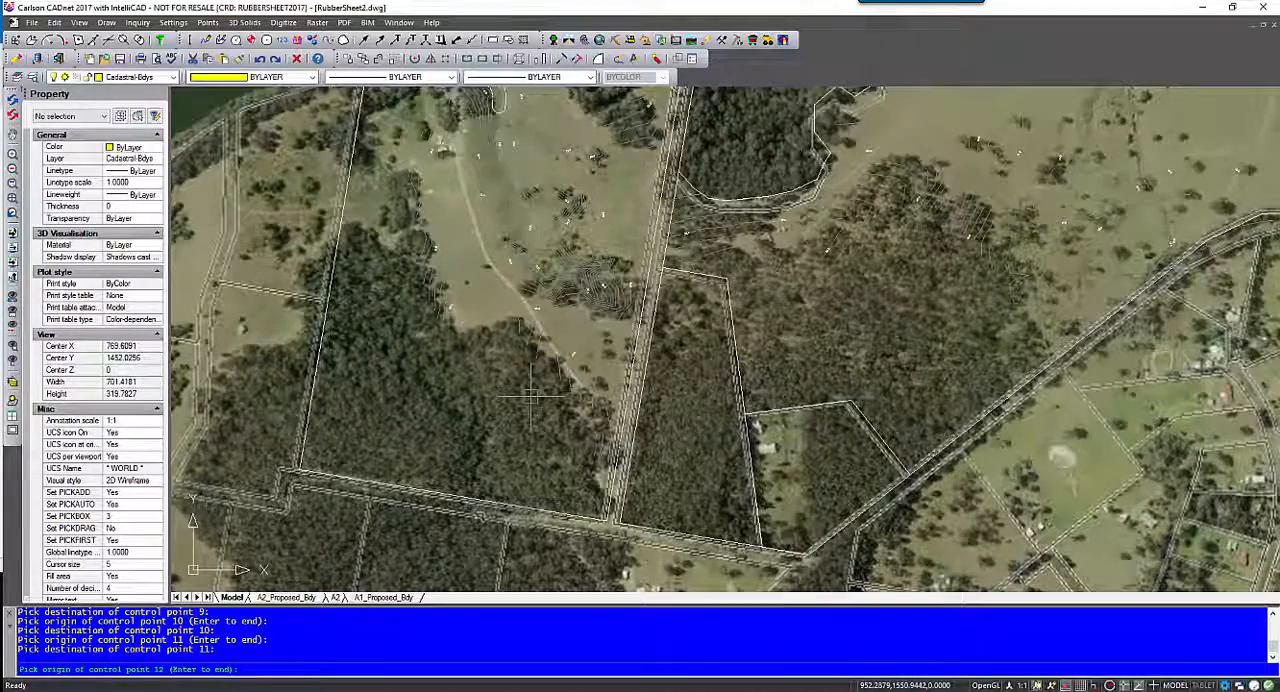
middle_click_drag(528, 388, 450, 466)
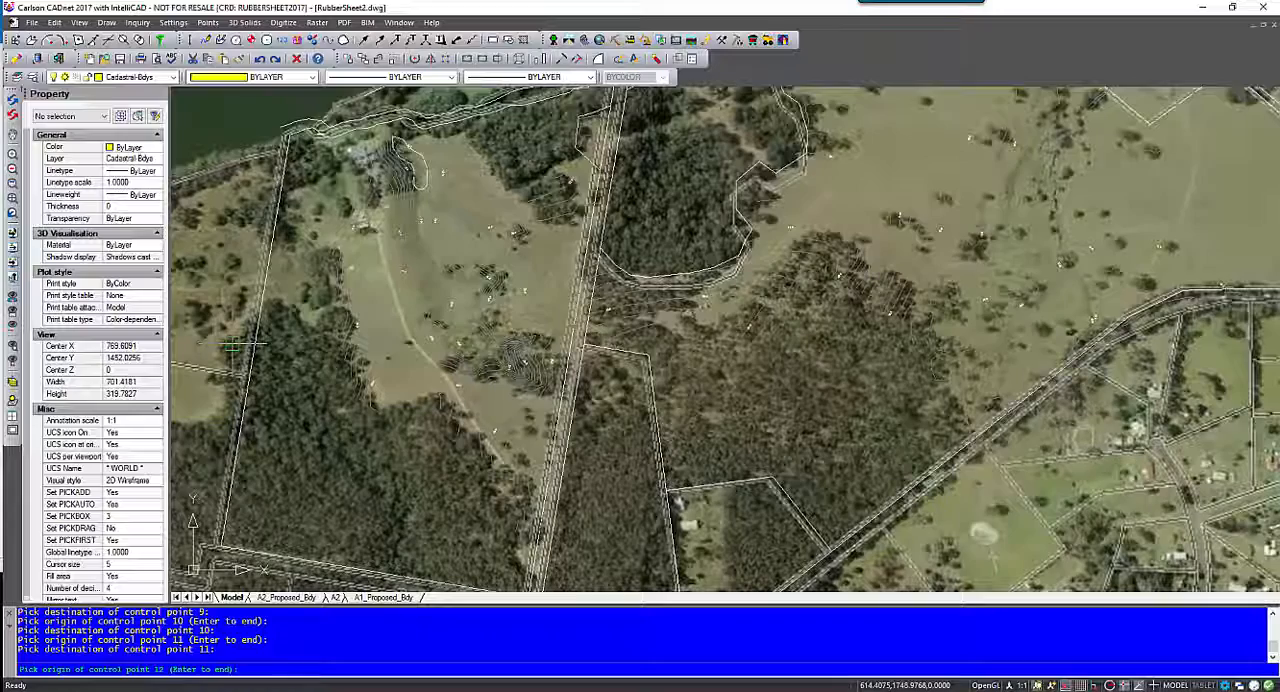
key("Return")
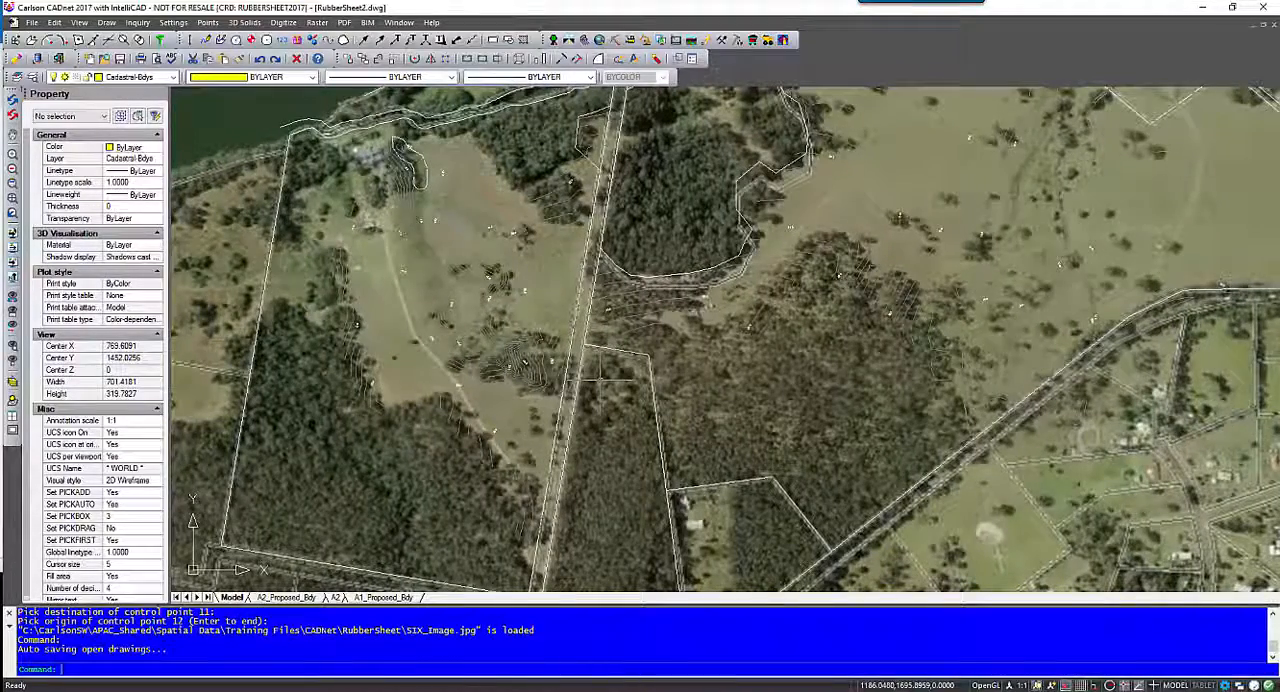
- Examine how the rubber-sheeted image fits the cadastral linework along the road, northern parcels, narrow strip and whole site
scroll(275, 198, "down", 3)
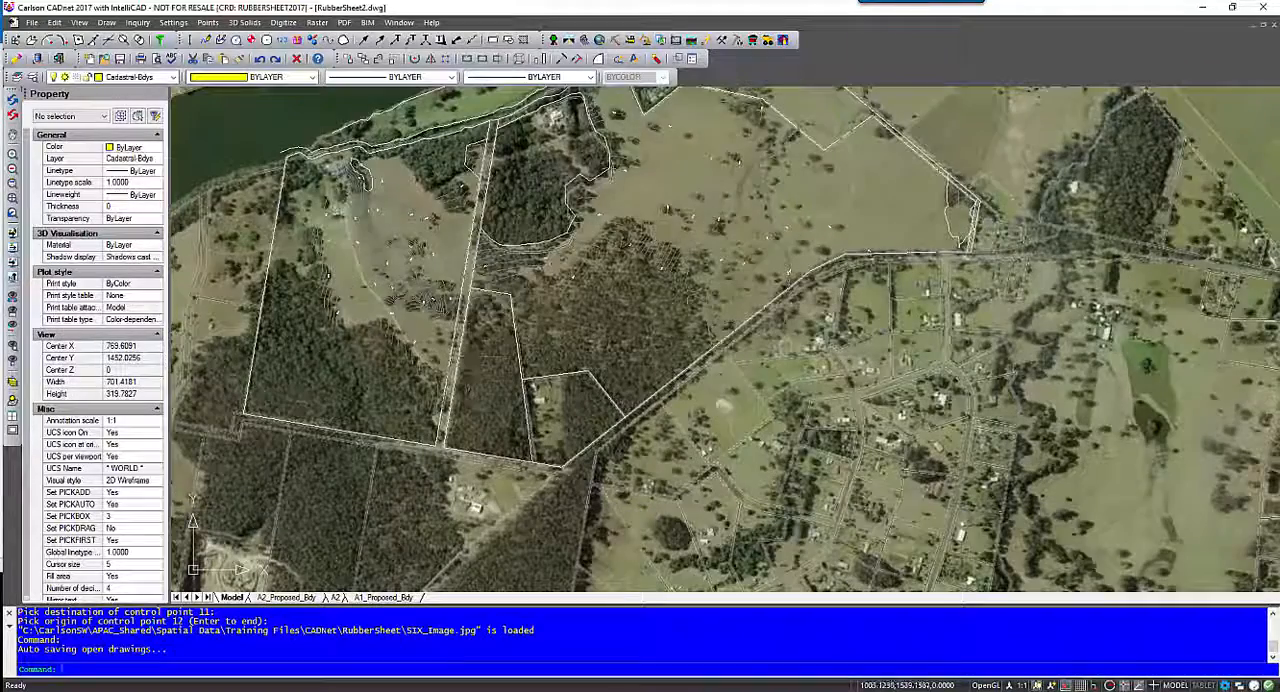
scroll(445, 420, "up", 2)
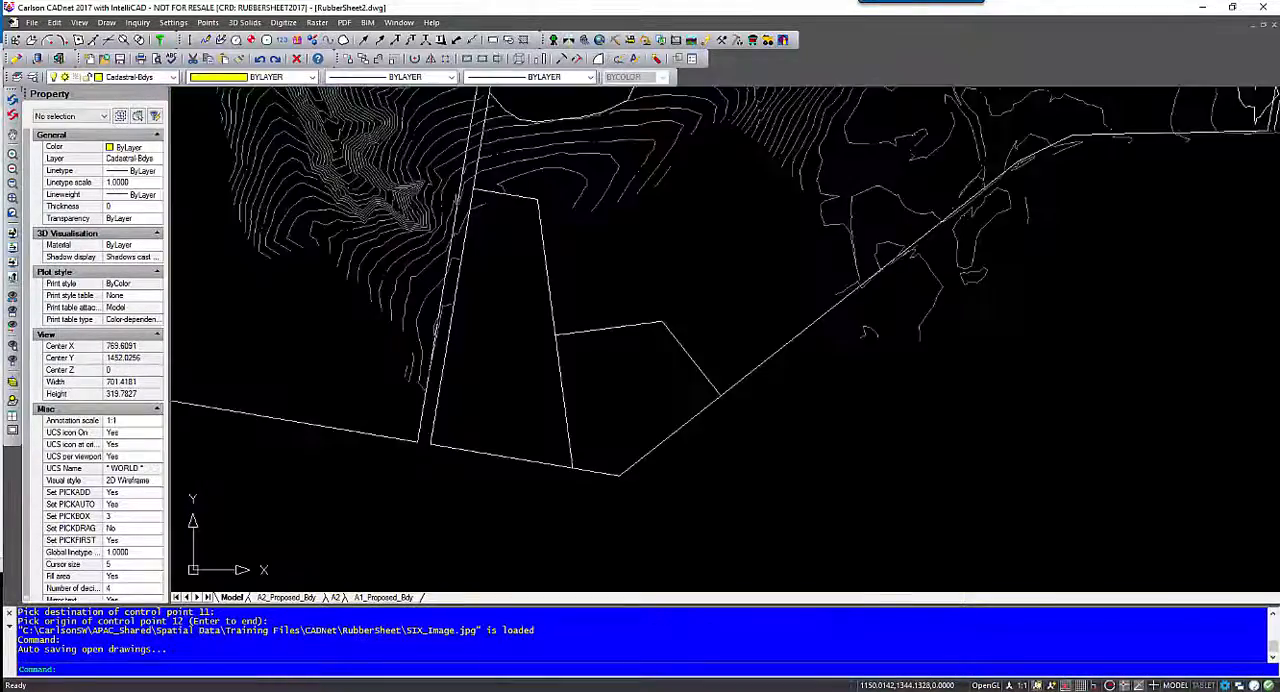
middle_click_drag(646, 382, 516, 384)
middle_click_drag(689, 146, 381, 327)
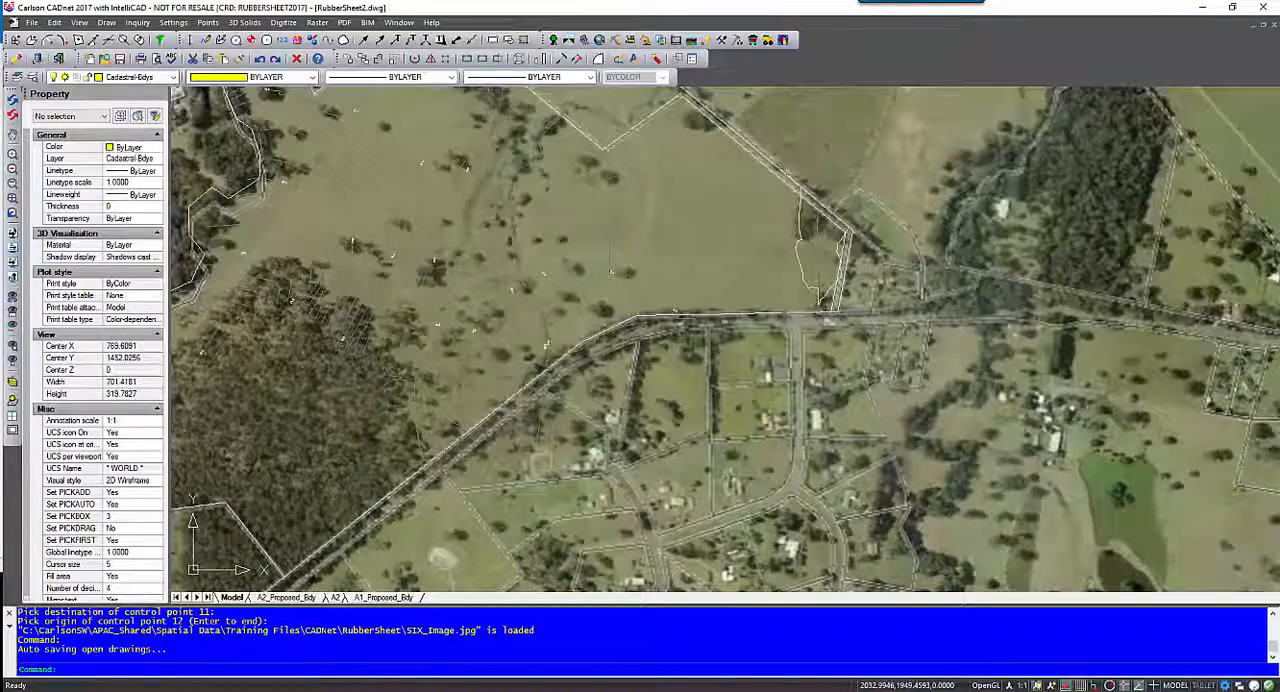
middle_click_drag(696, 305, 692, 365)
middle_click_drag(517, 211, 627, 280)
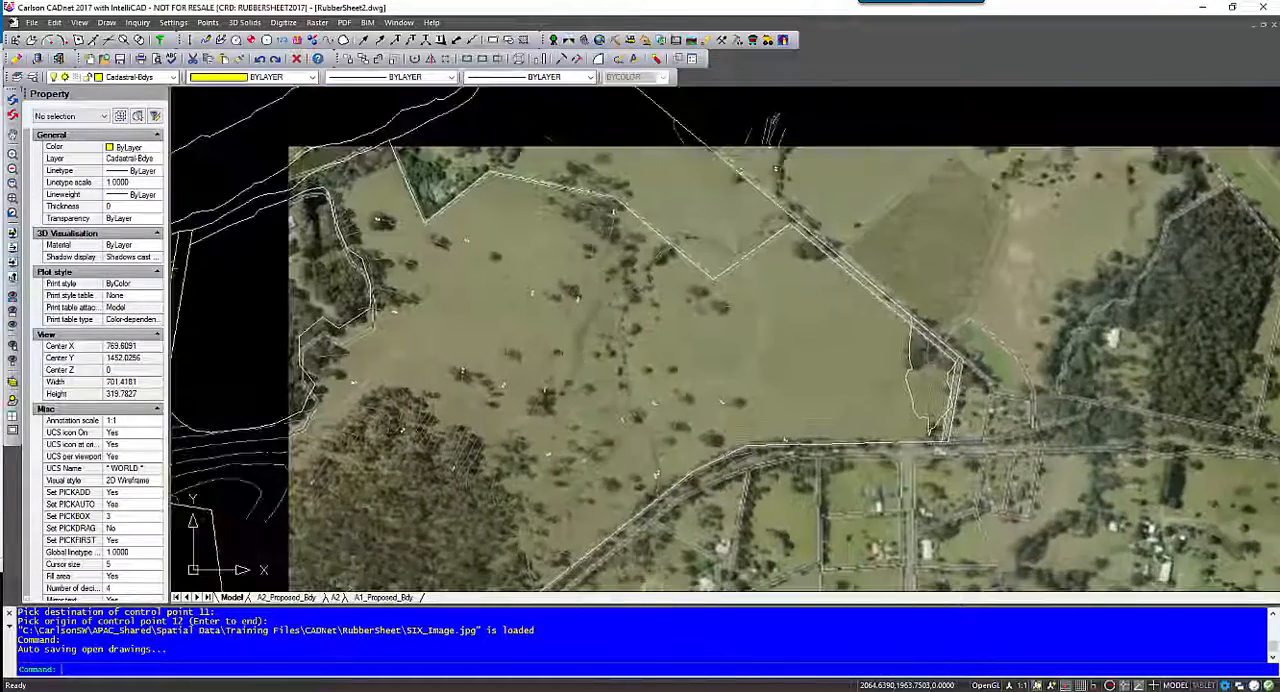
middle_click_drag(521, 247, 657, 272)
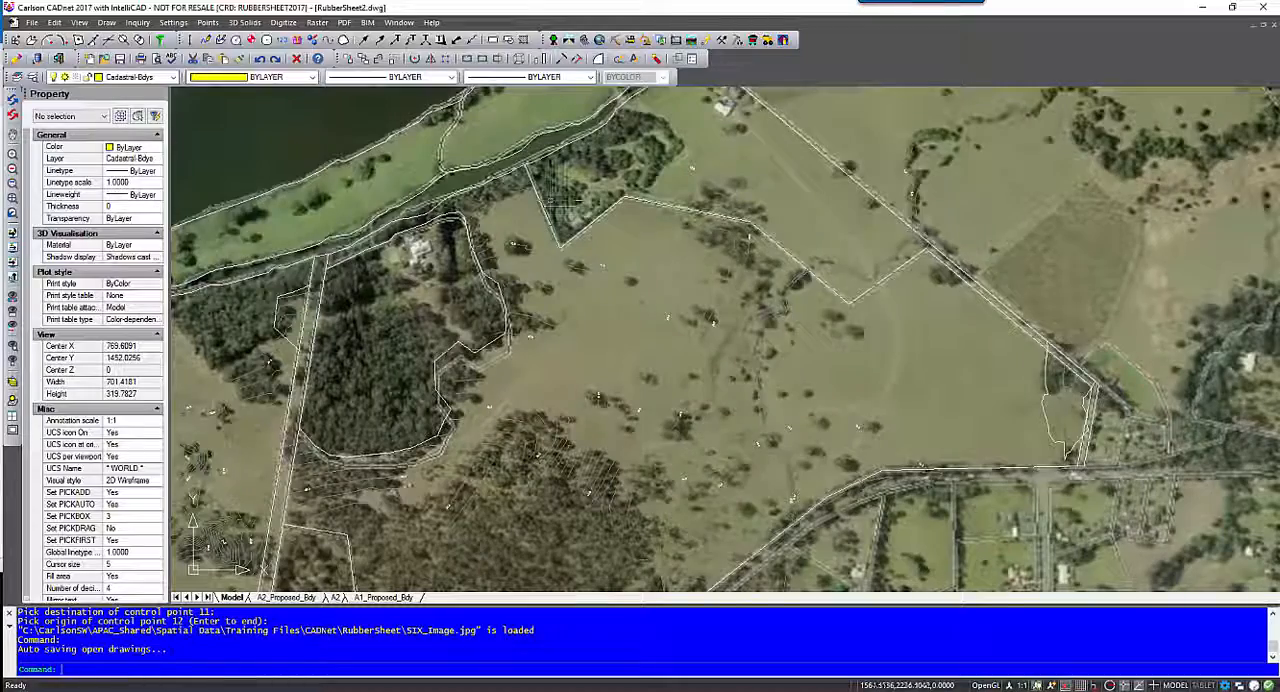
mouse_move(594, 288)
middle_mouse_down()
mouse_move(638, 183)
mouse_move(674, 141)
middle_mouse_up()
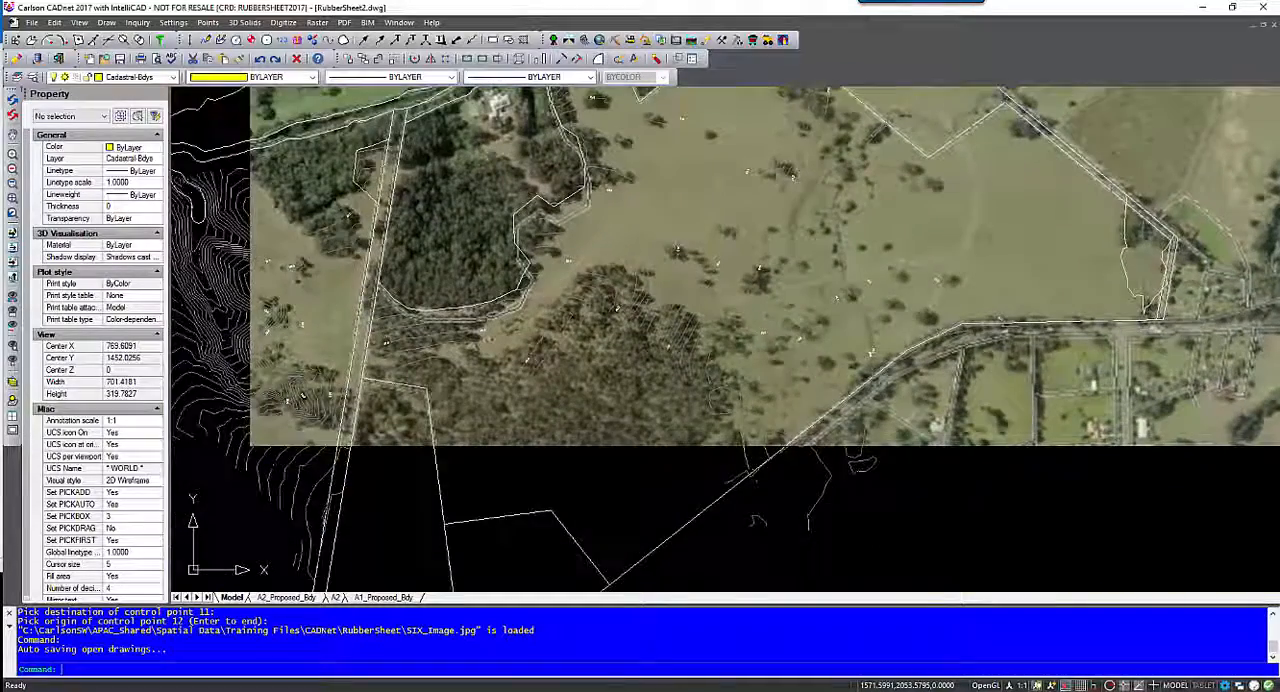
middle_click_drag(578, 160, 570, 228)
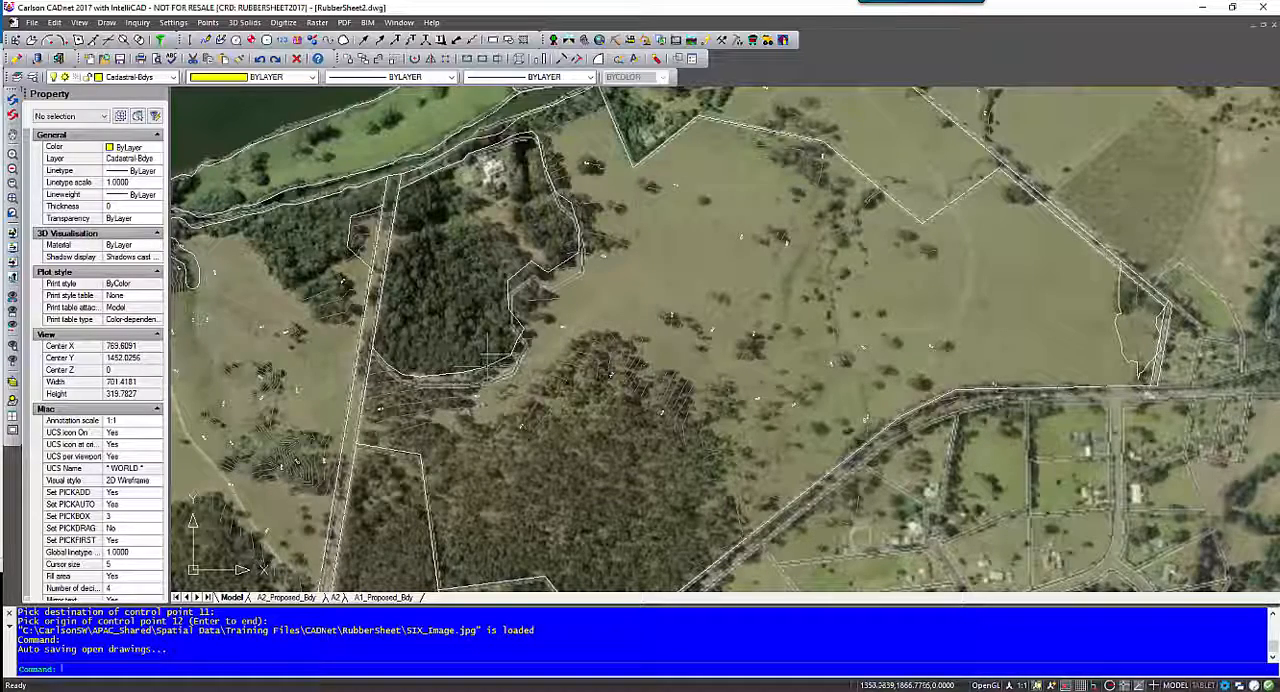
scroll(520, 355, "down", 5)
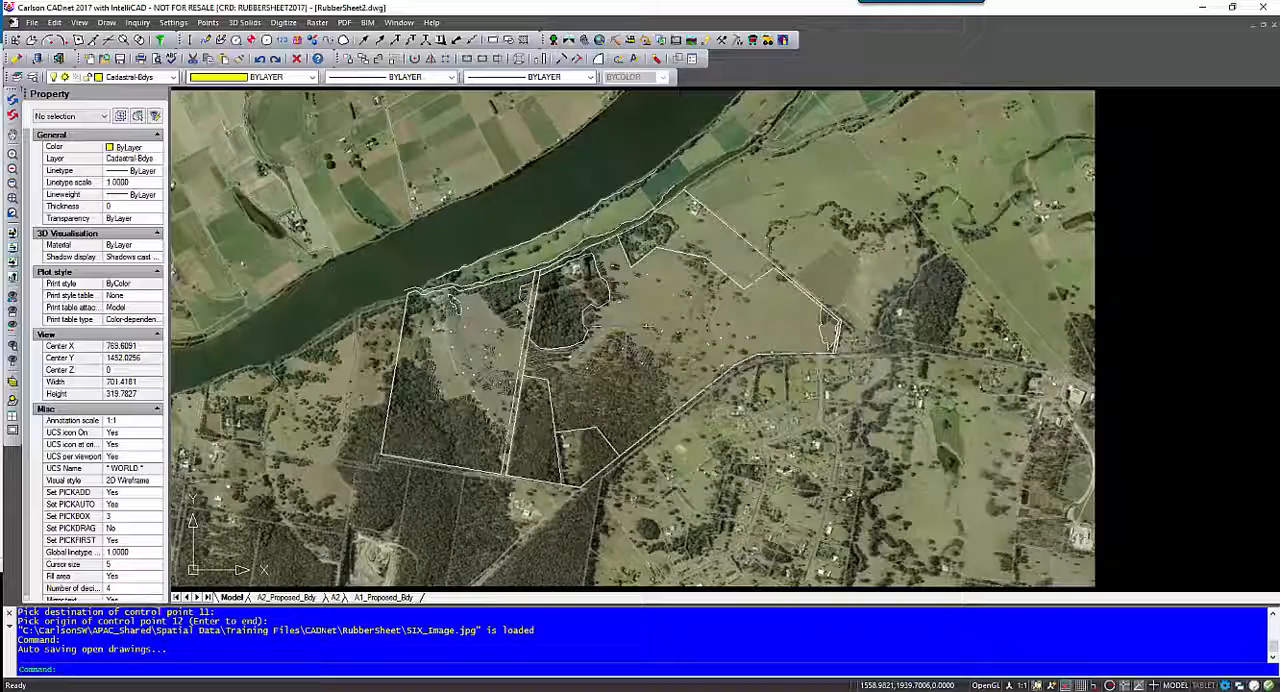